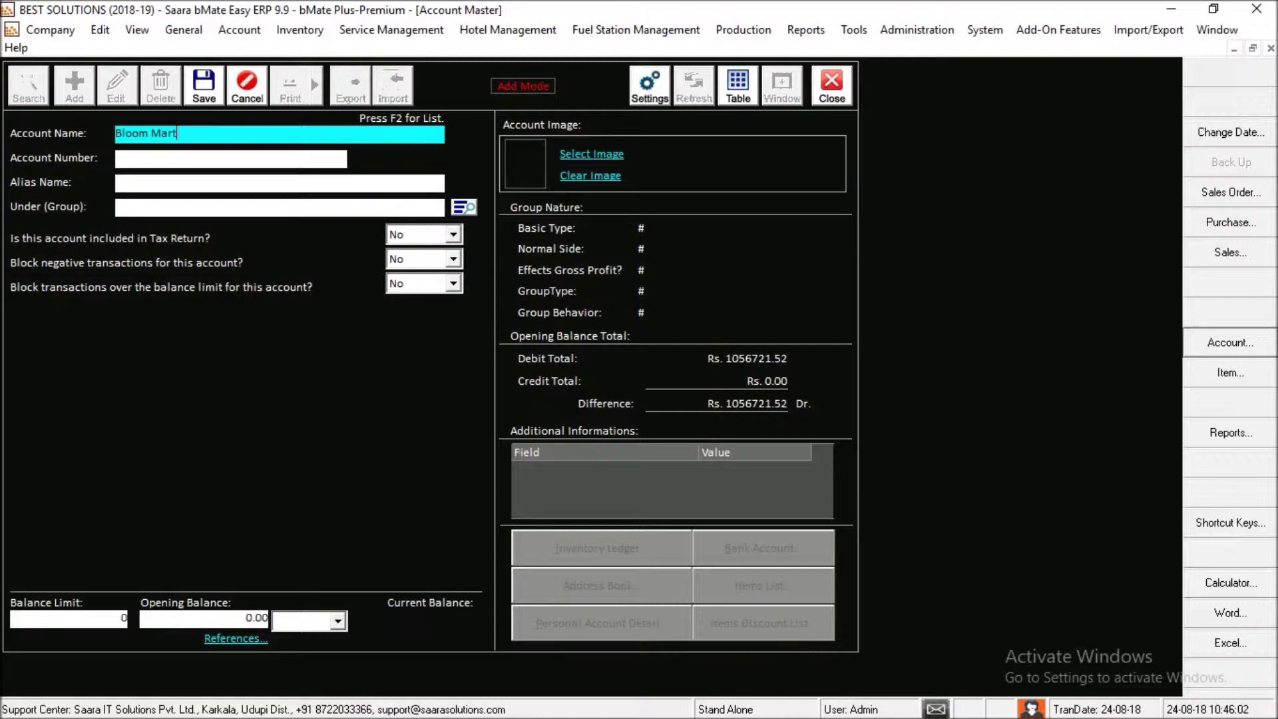
key("Return")
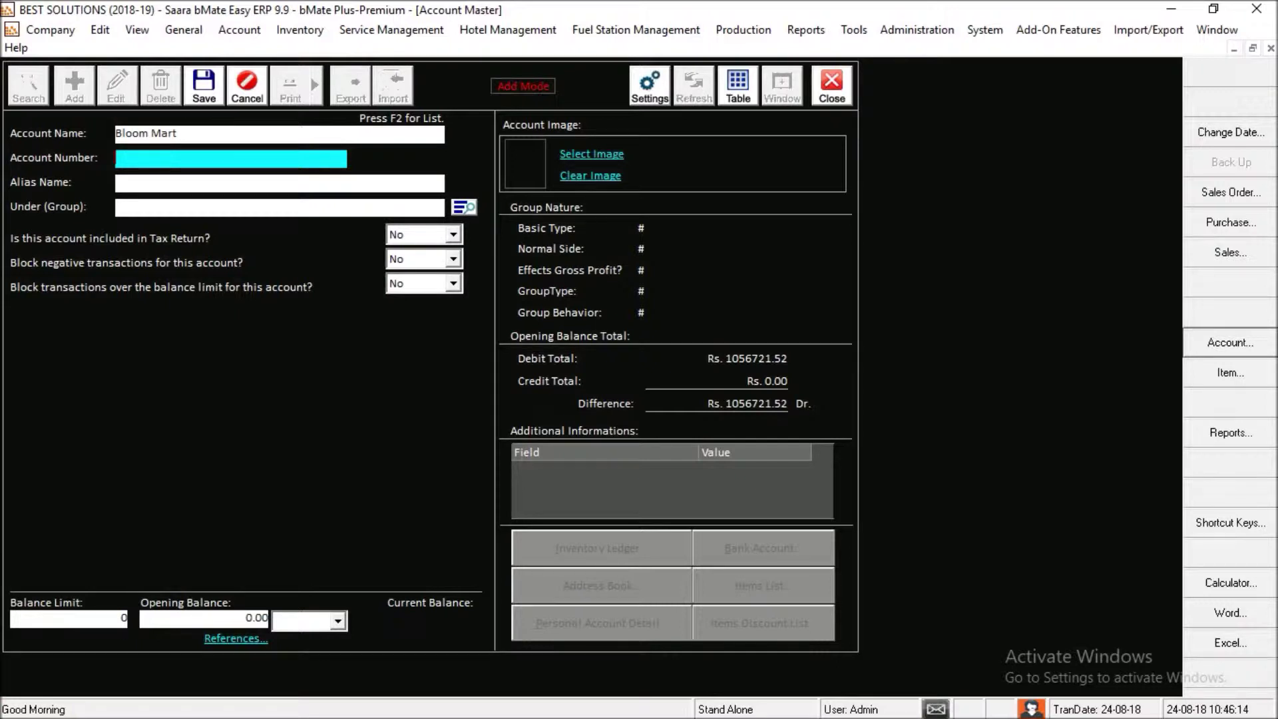
left_click(280, 183)
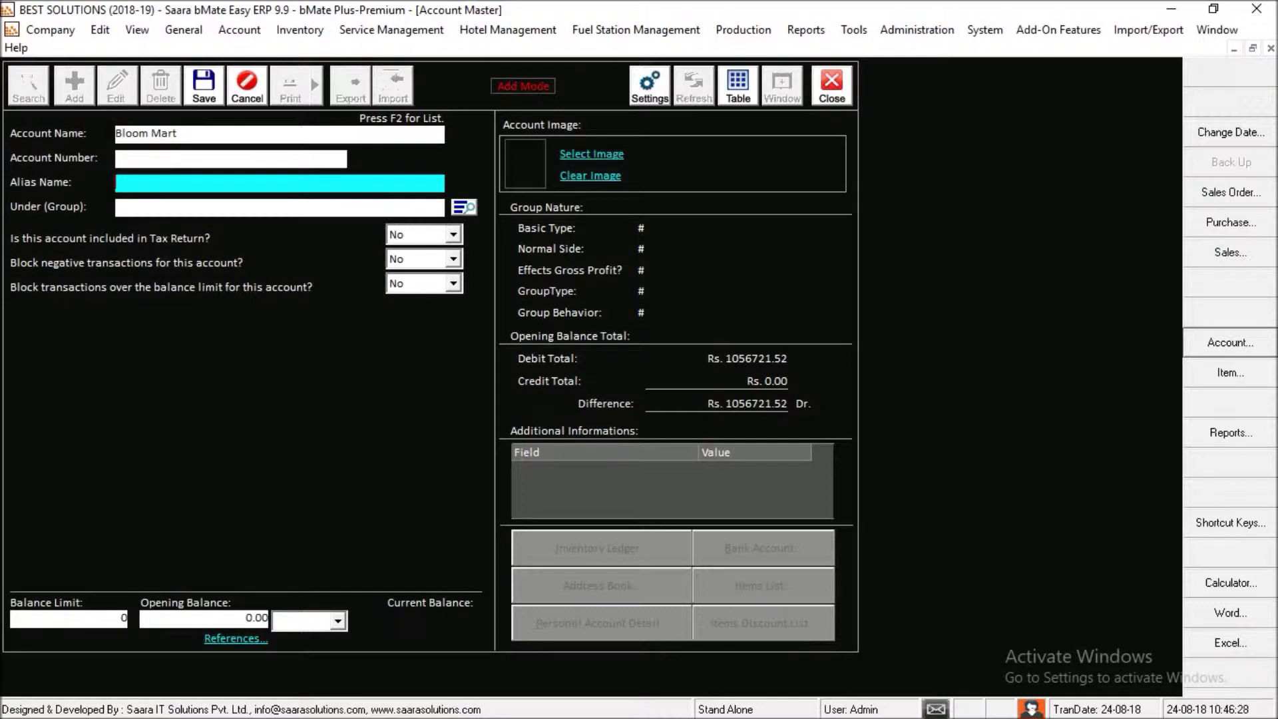
left_click(279, 208)
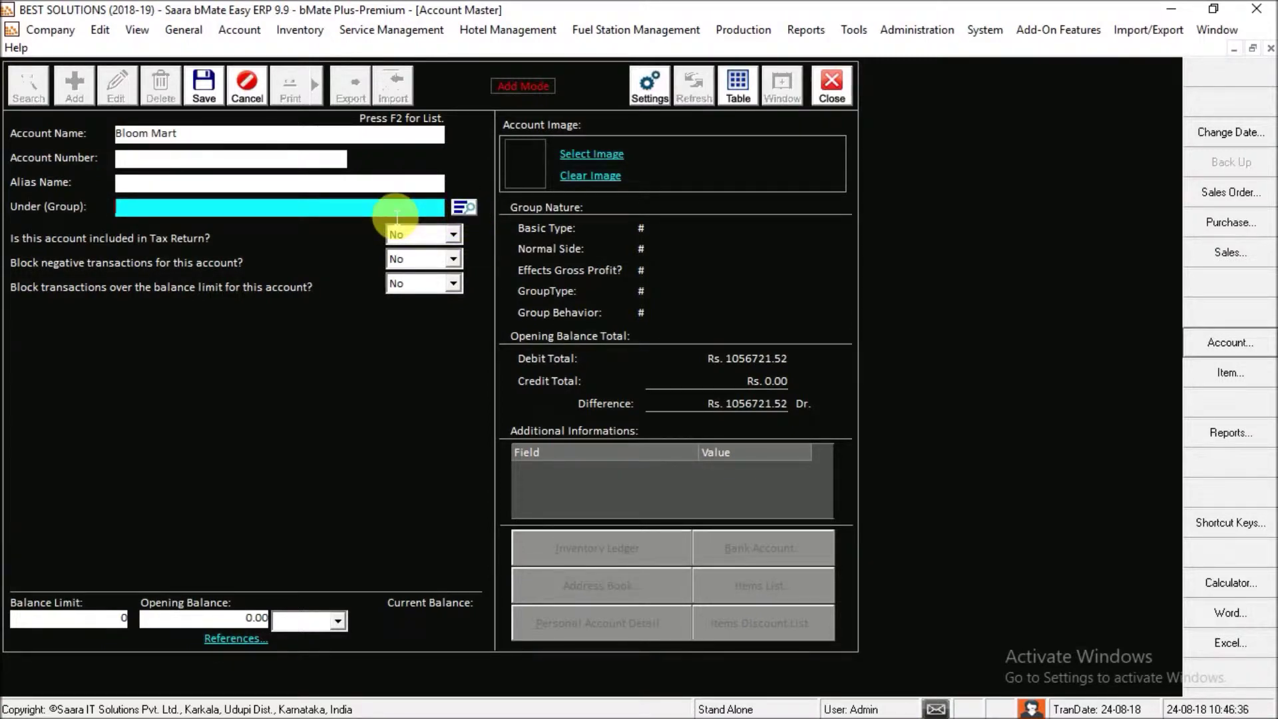
- Choose Sundry Creditors from the F2 group list as Bloom Mart's Under group
key("F2")
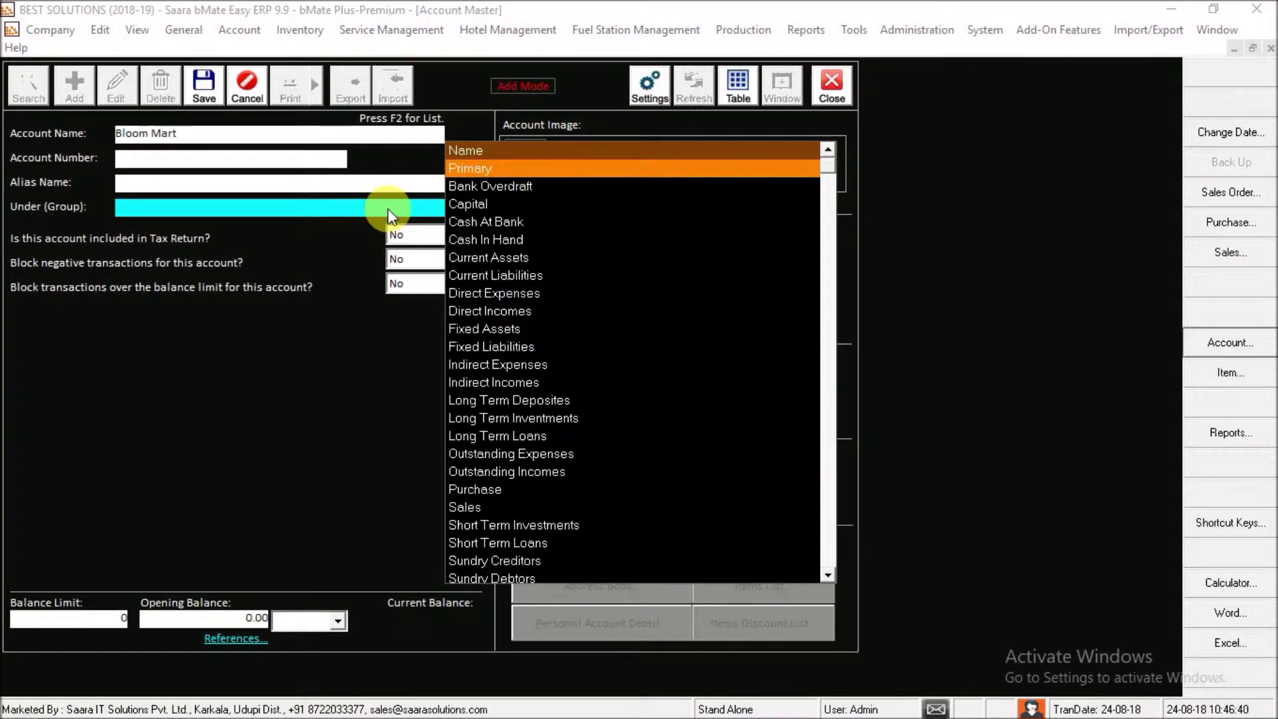
key("End")
key("Up")
key("Up")
key("Up")
key("Up")
key("Up")
key("Up")
key("Up")
key("Down")
key("Down")
key("Down")
key("Down")
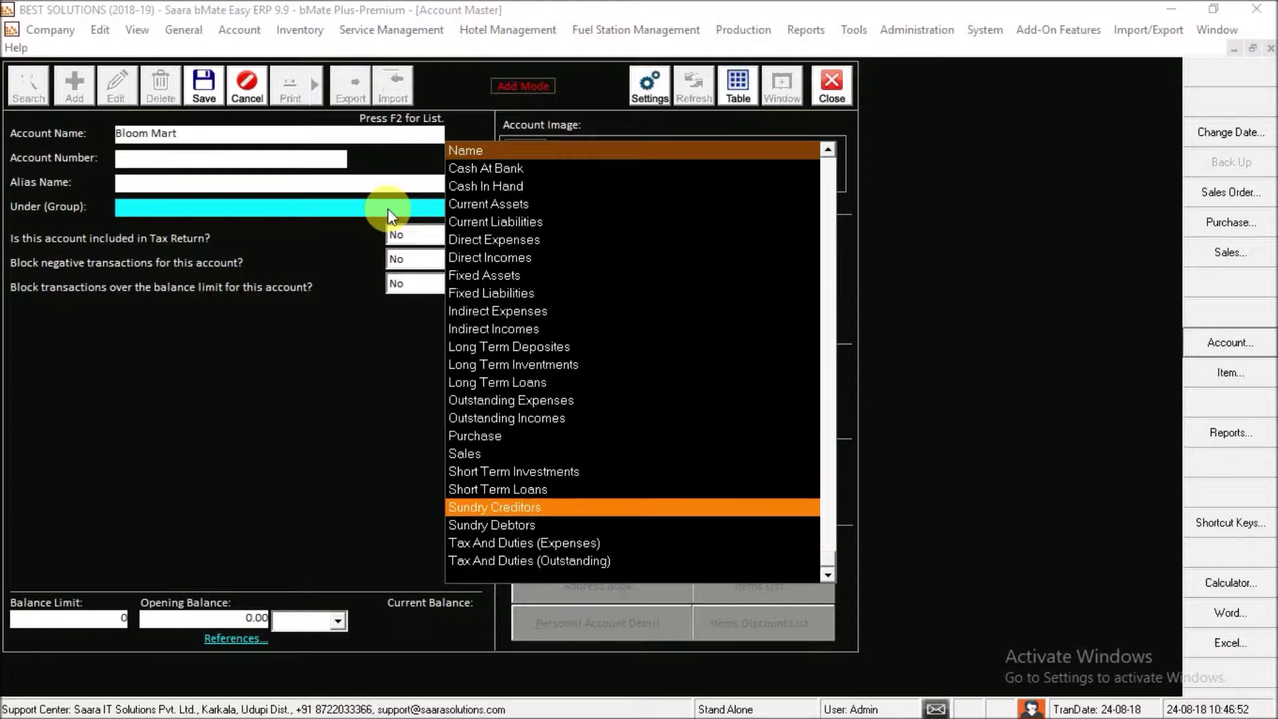
key("Down")
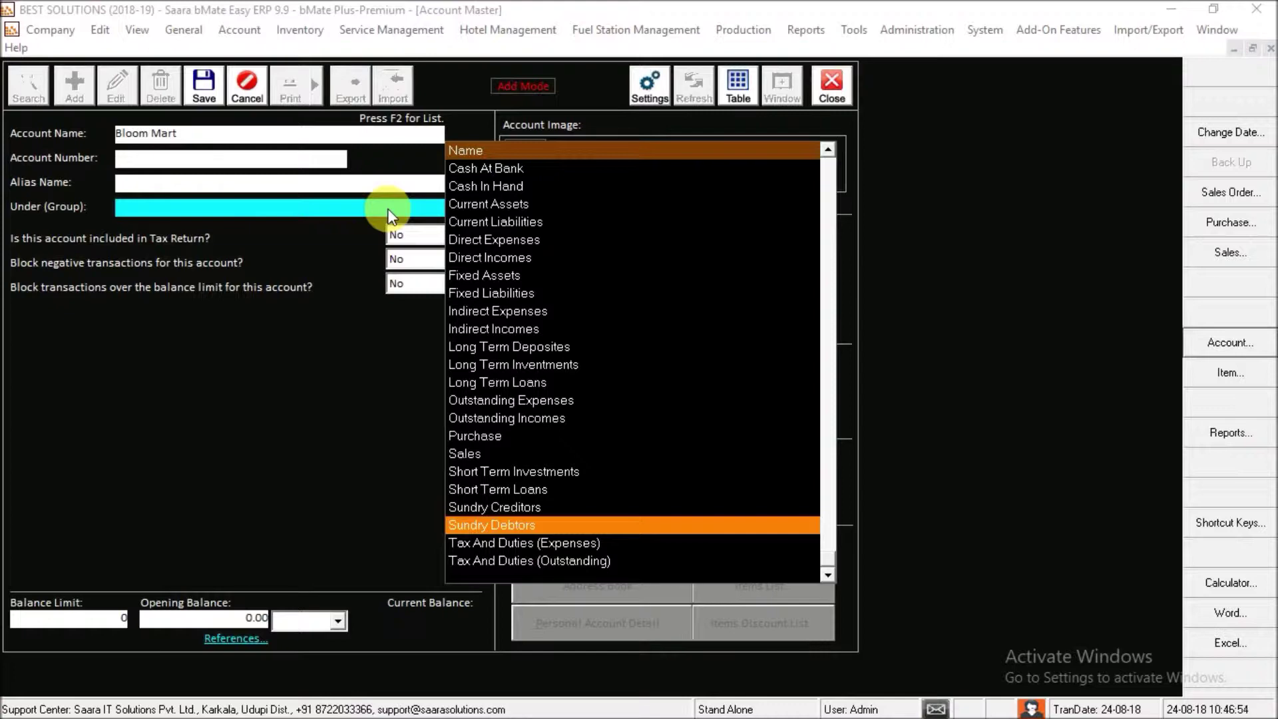
key("Up")
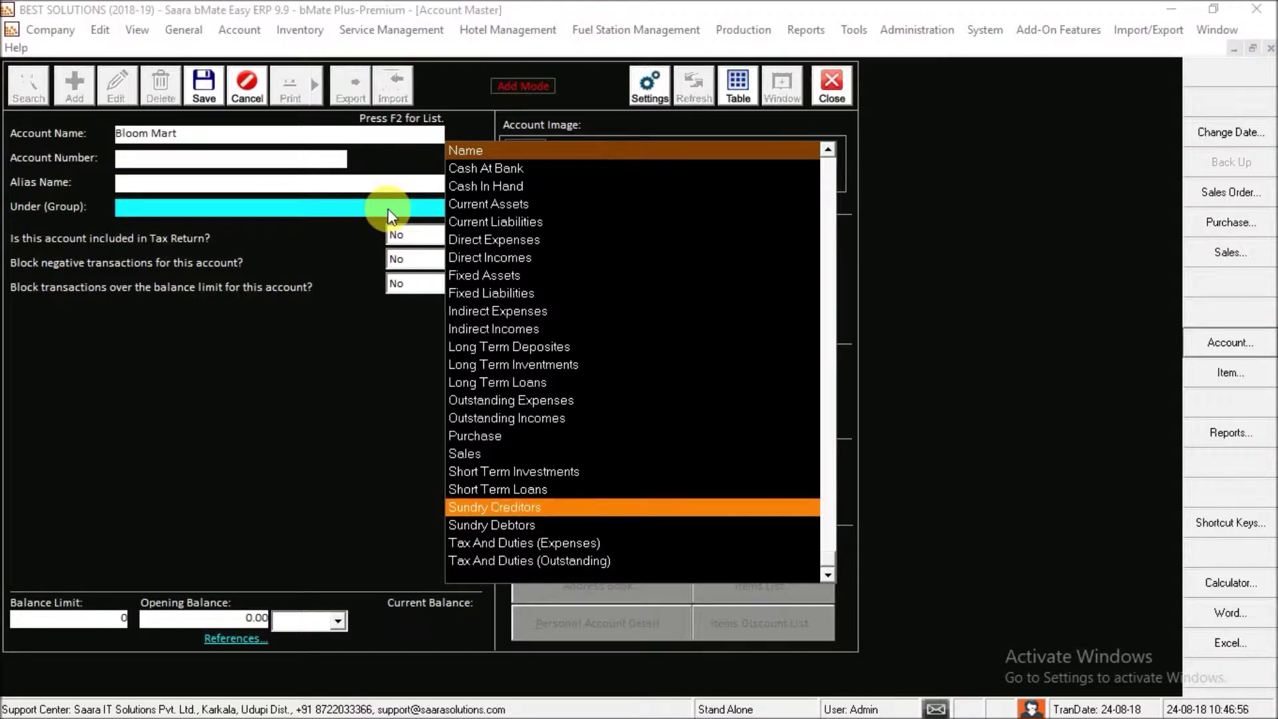
key("Return")
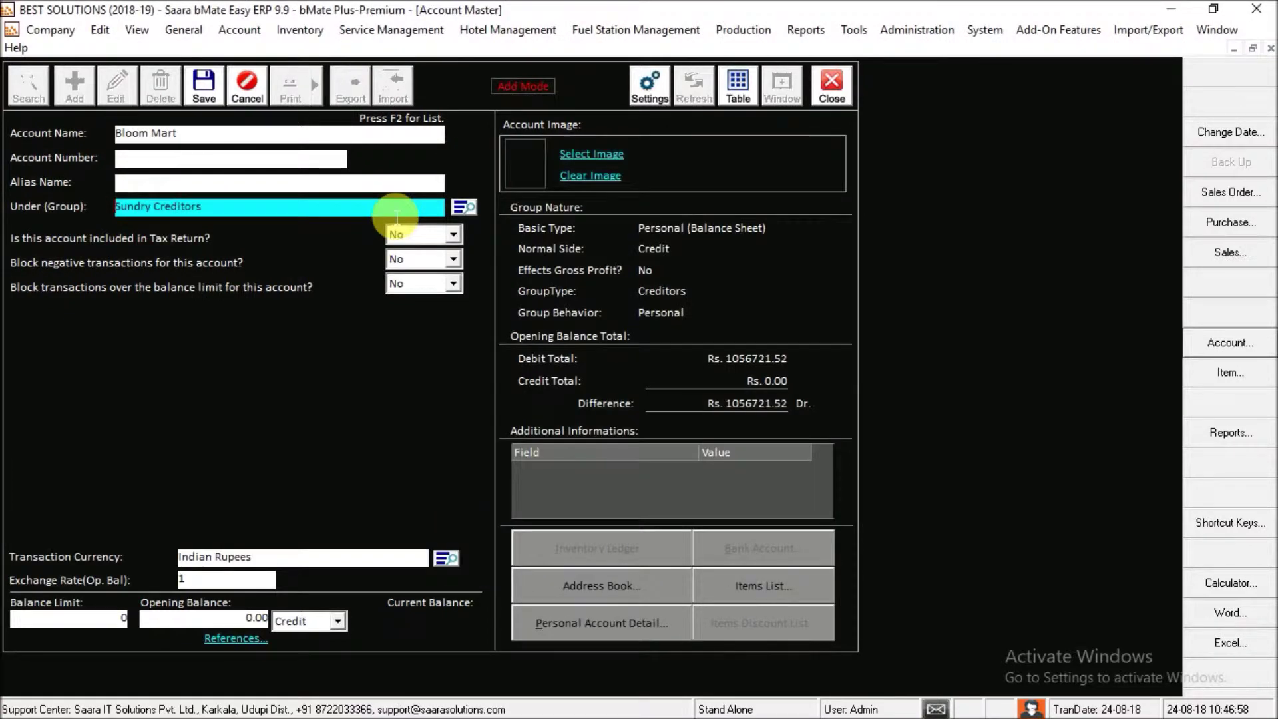
key("Return")
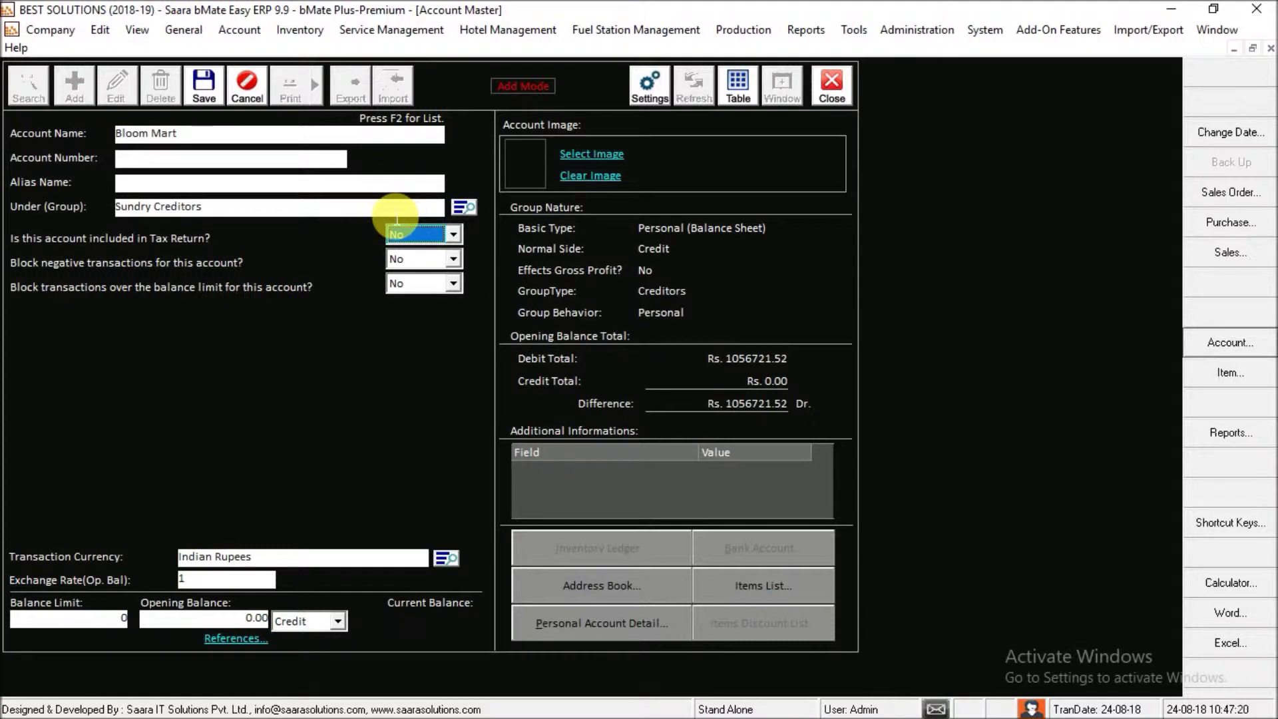
- Keep the No options, currency and exchange rate, with balance limit 0 and opening balance 0.00 Credit
key("Tab")
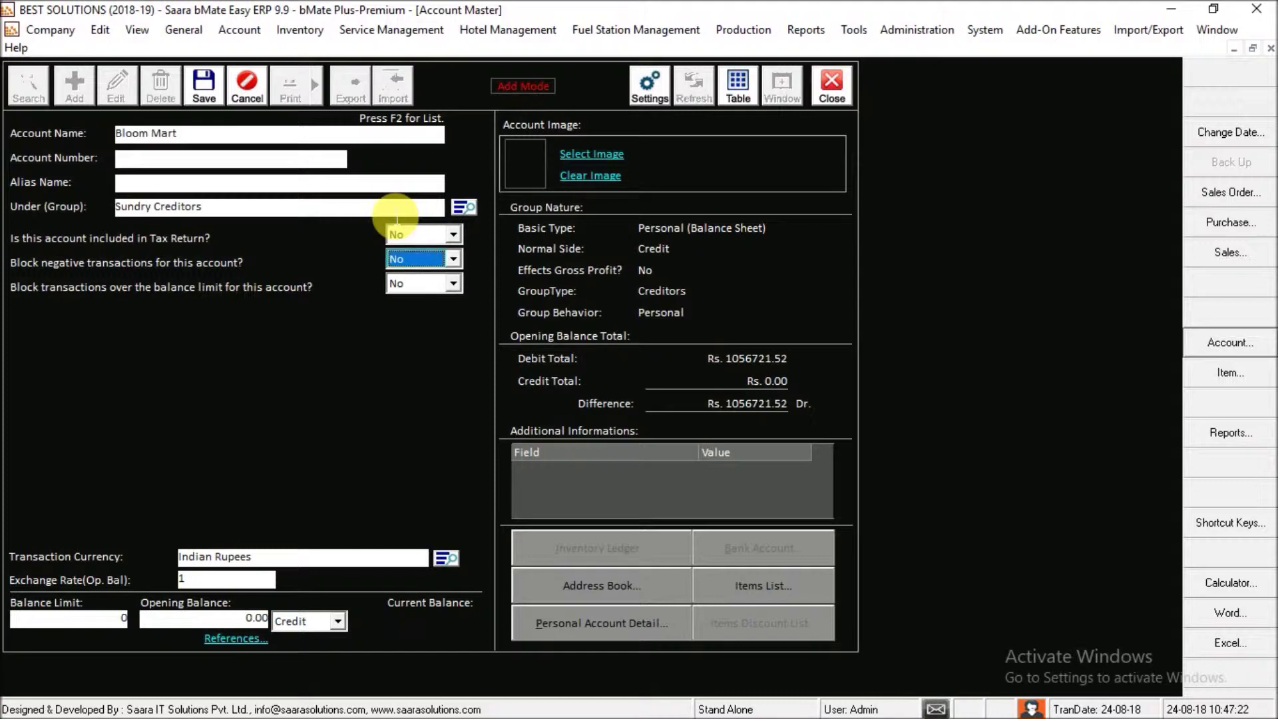
key("Tab")
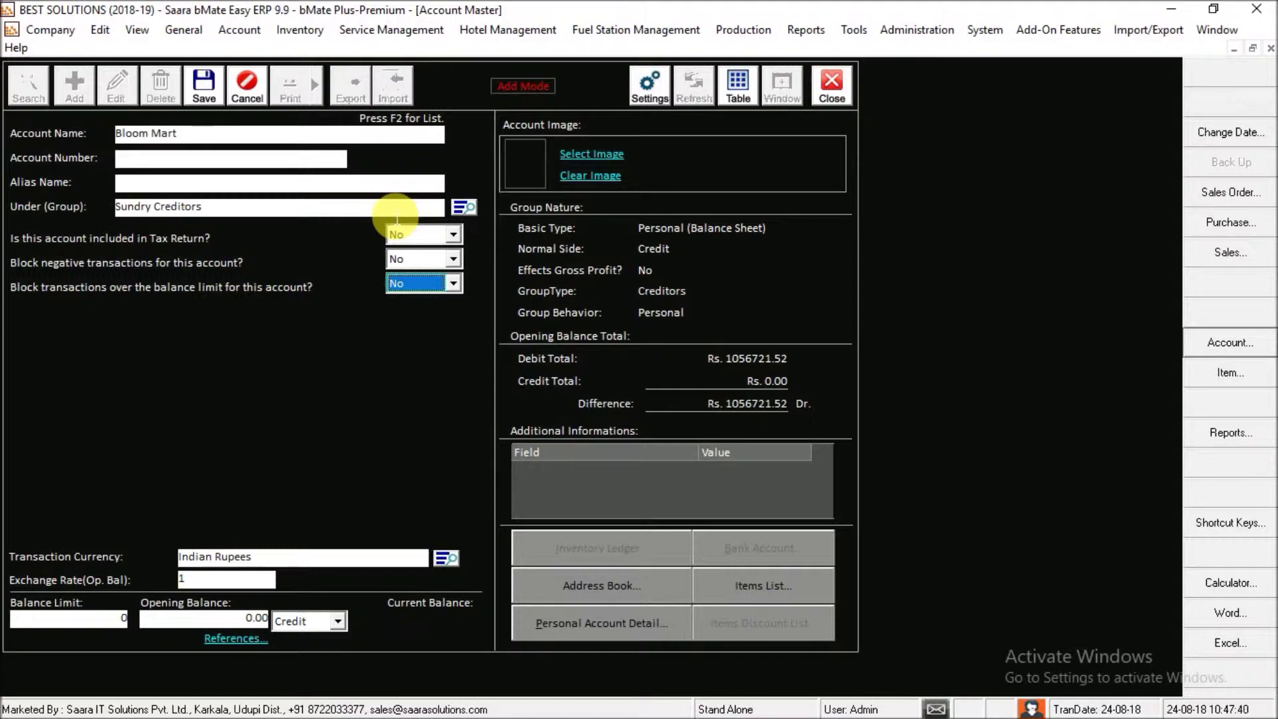
left_click(289, 558)
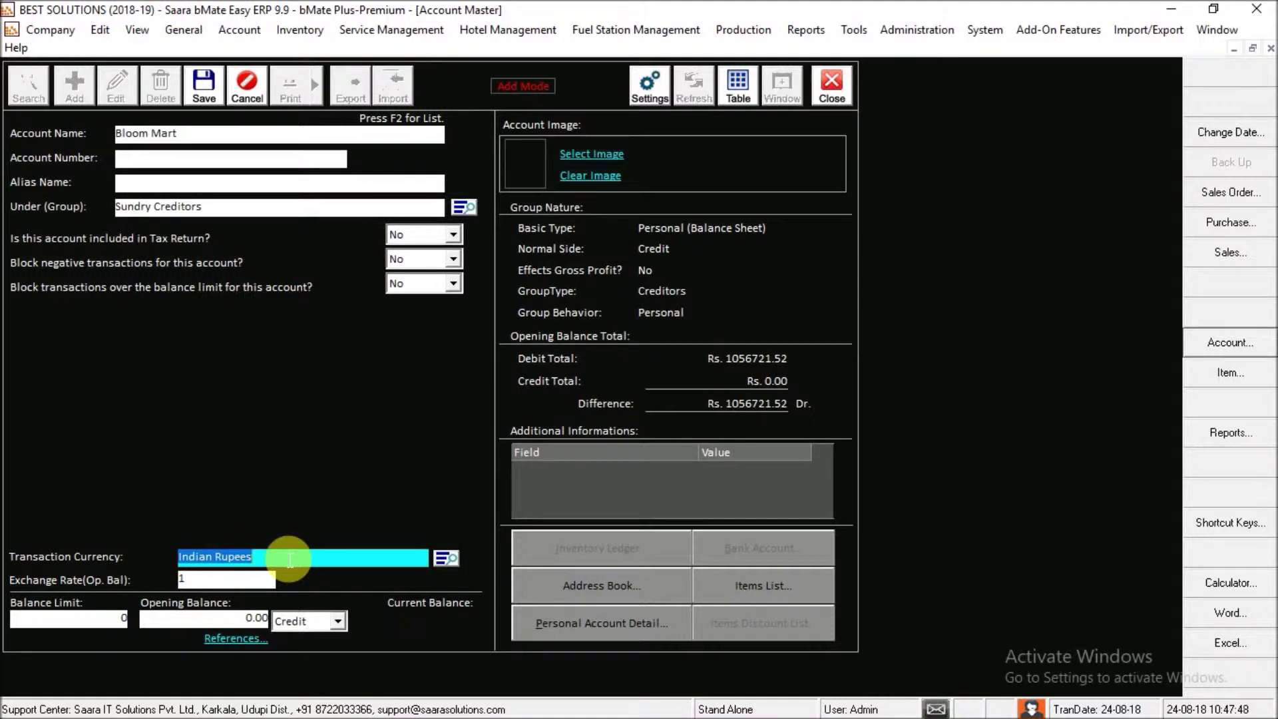
left_click(255, 585)
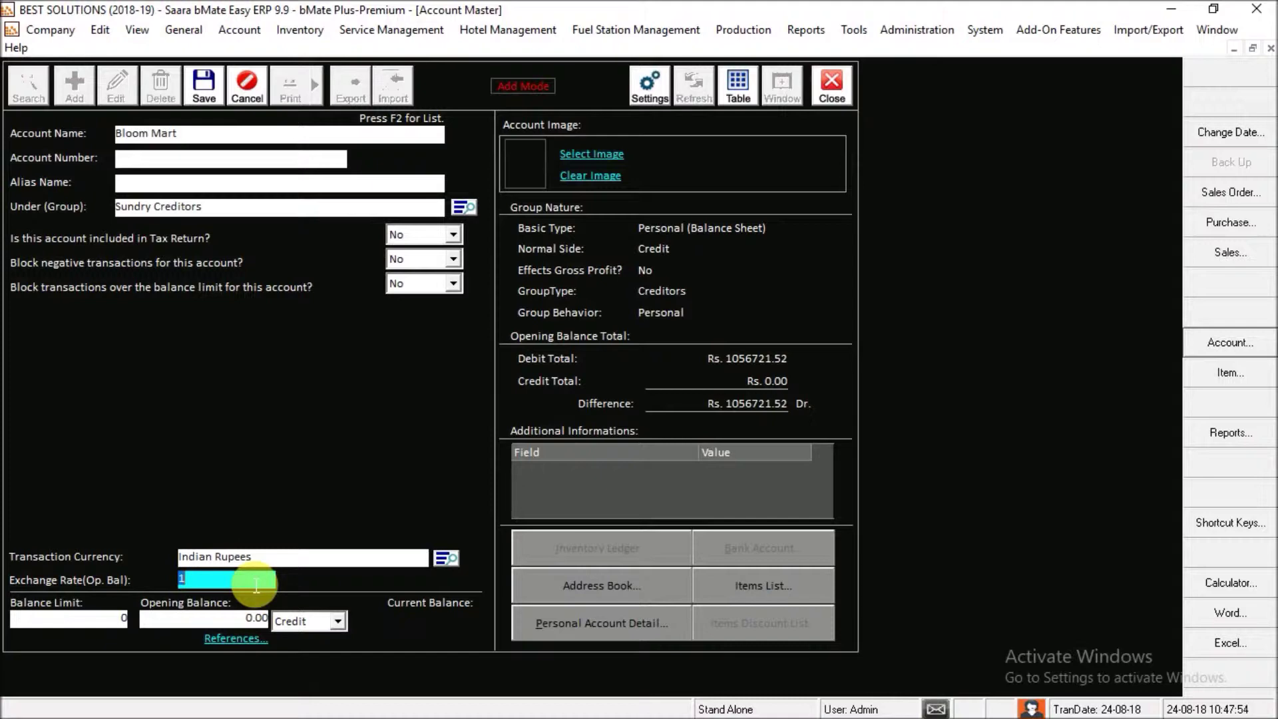
left_click(125, 619)
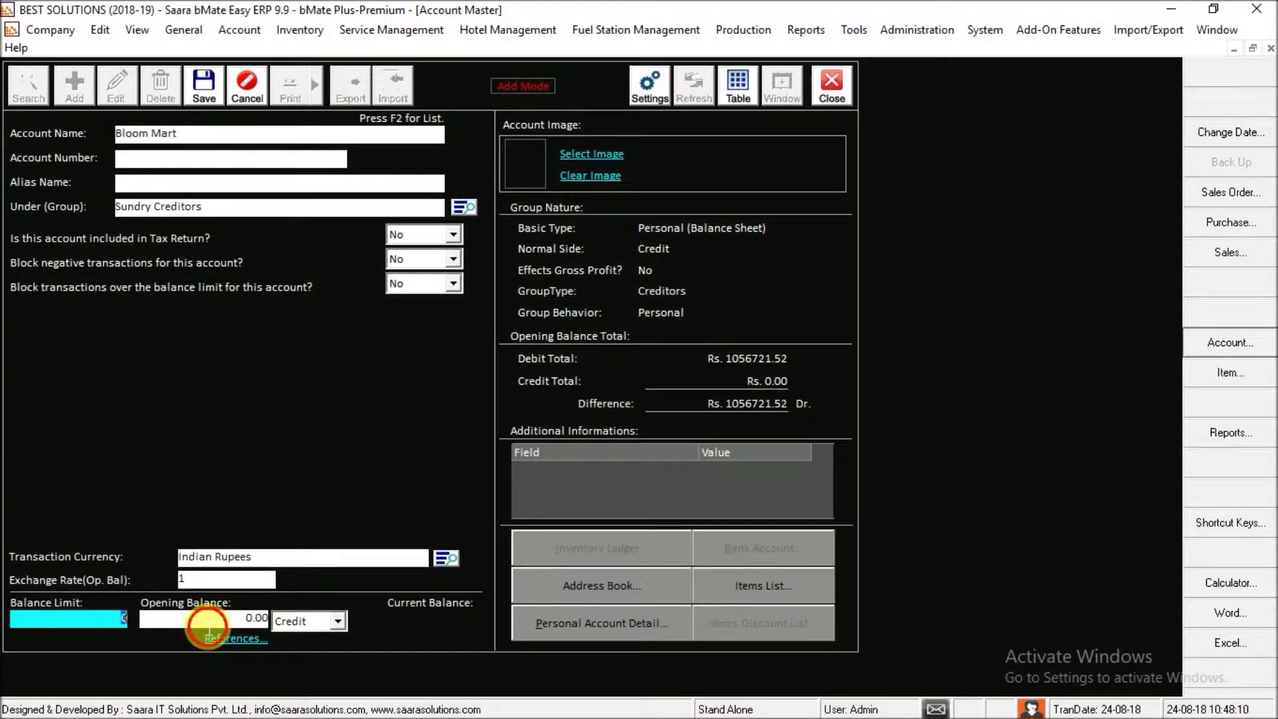
key("Return")
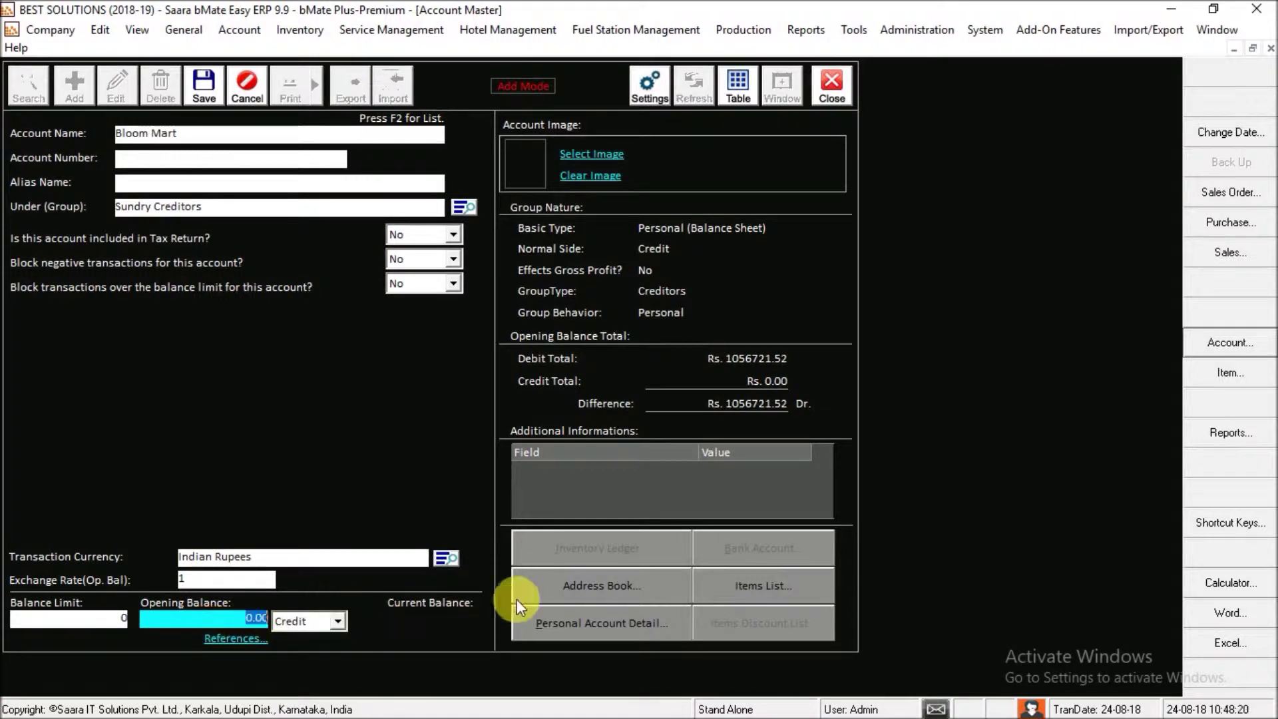
left_click(558, 590)
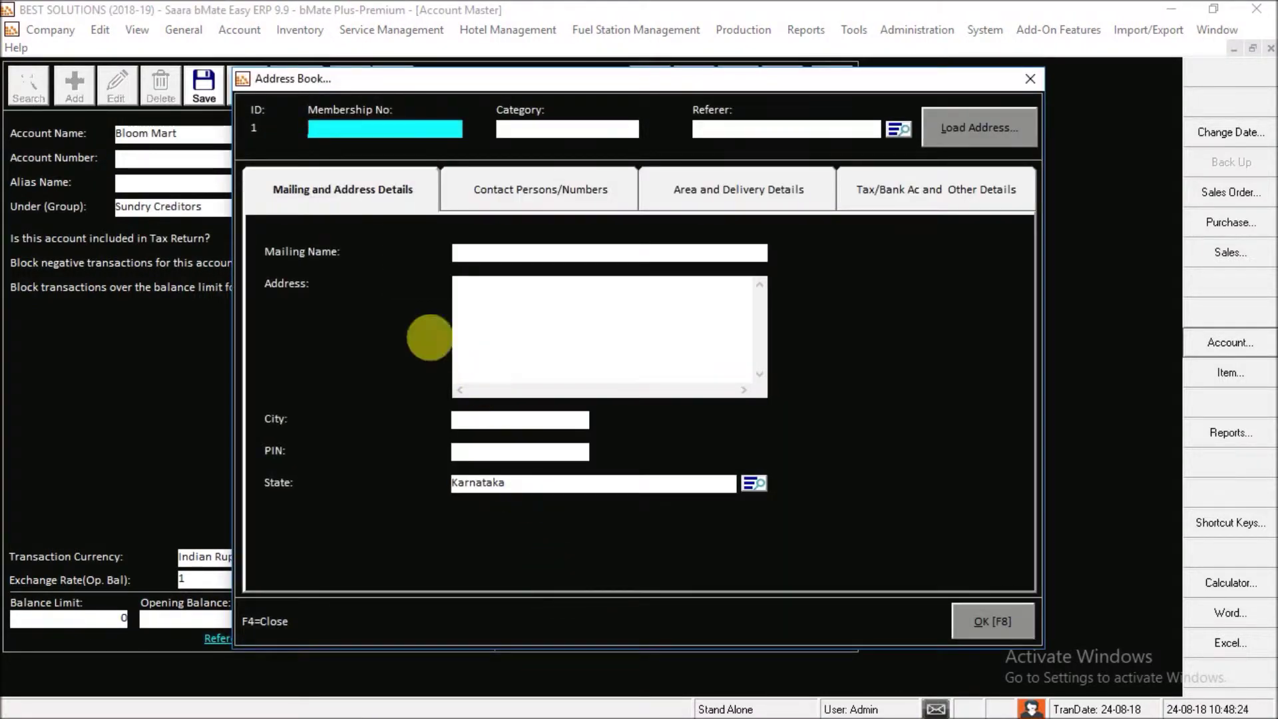
- Enter mailing name 'Bloom Mart', address and city 'Mangalore', skipping PIN and State
left_click(523, 259)
type("Bloom")
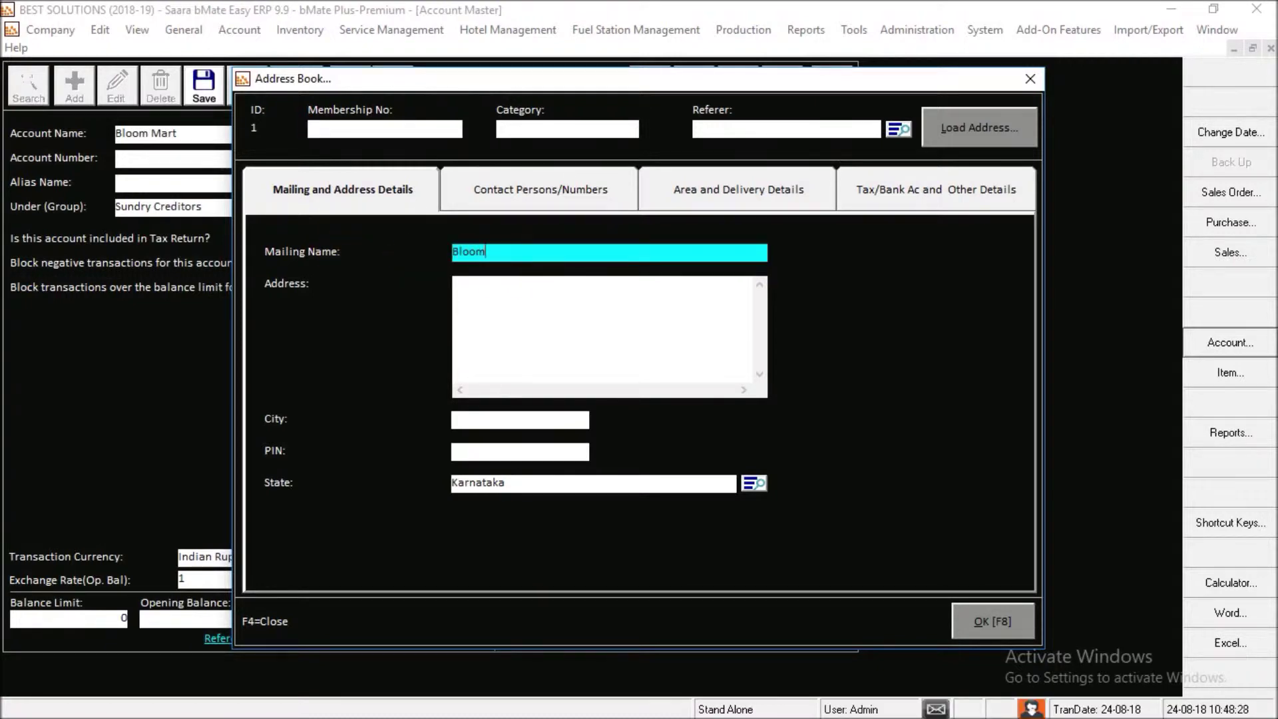
type(" Mart")
key("Return")
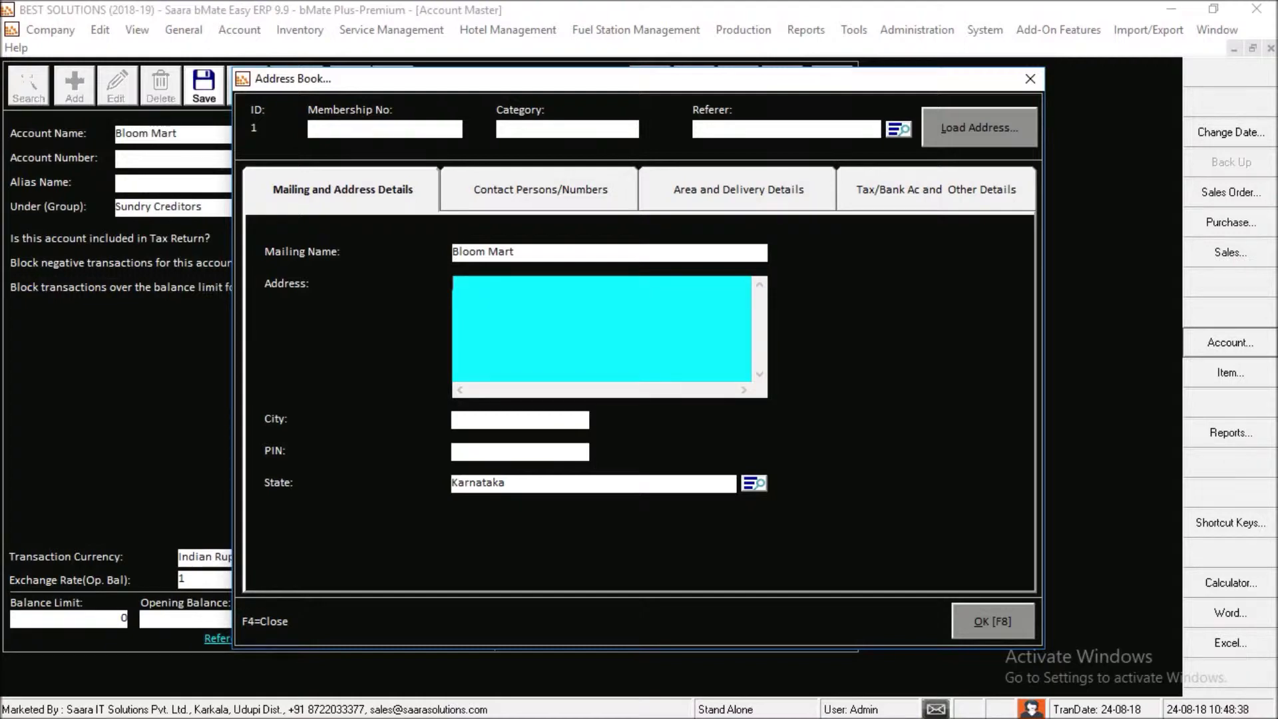
type("Mangalore")
key("Return")
left_click(519, 420)
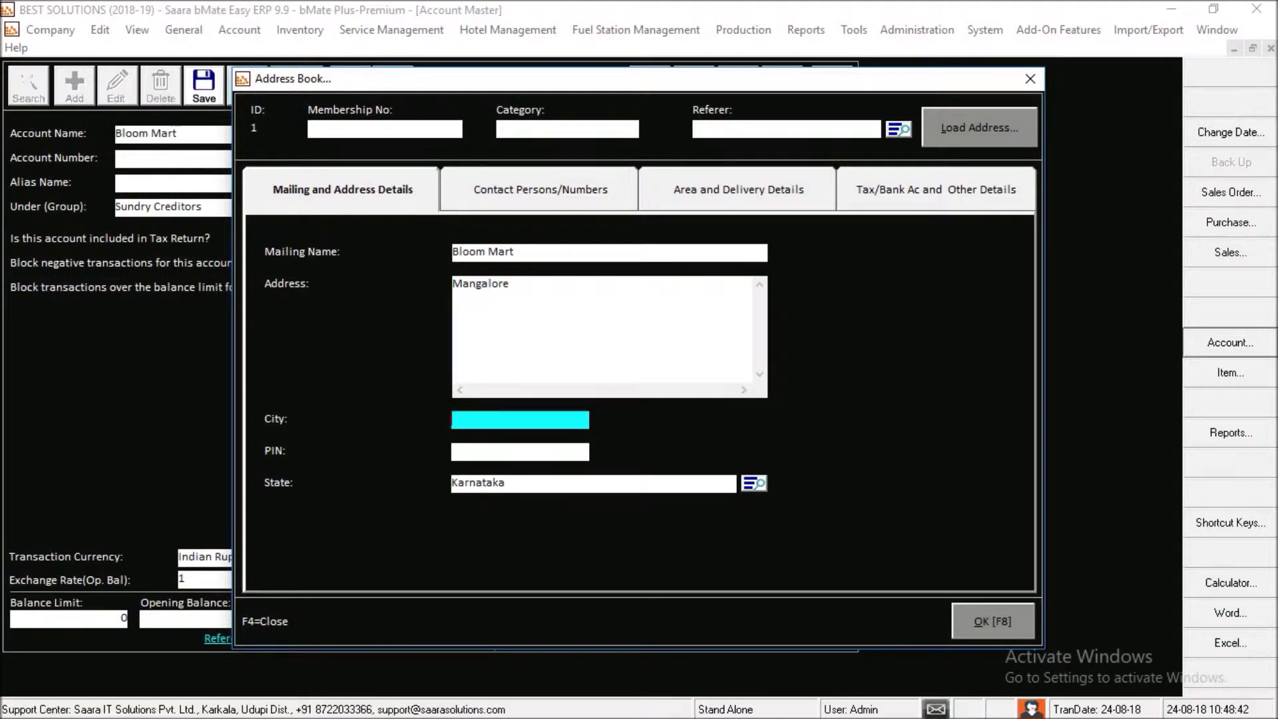
type("Mangalore")
key("Return")
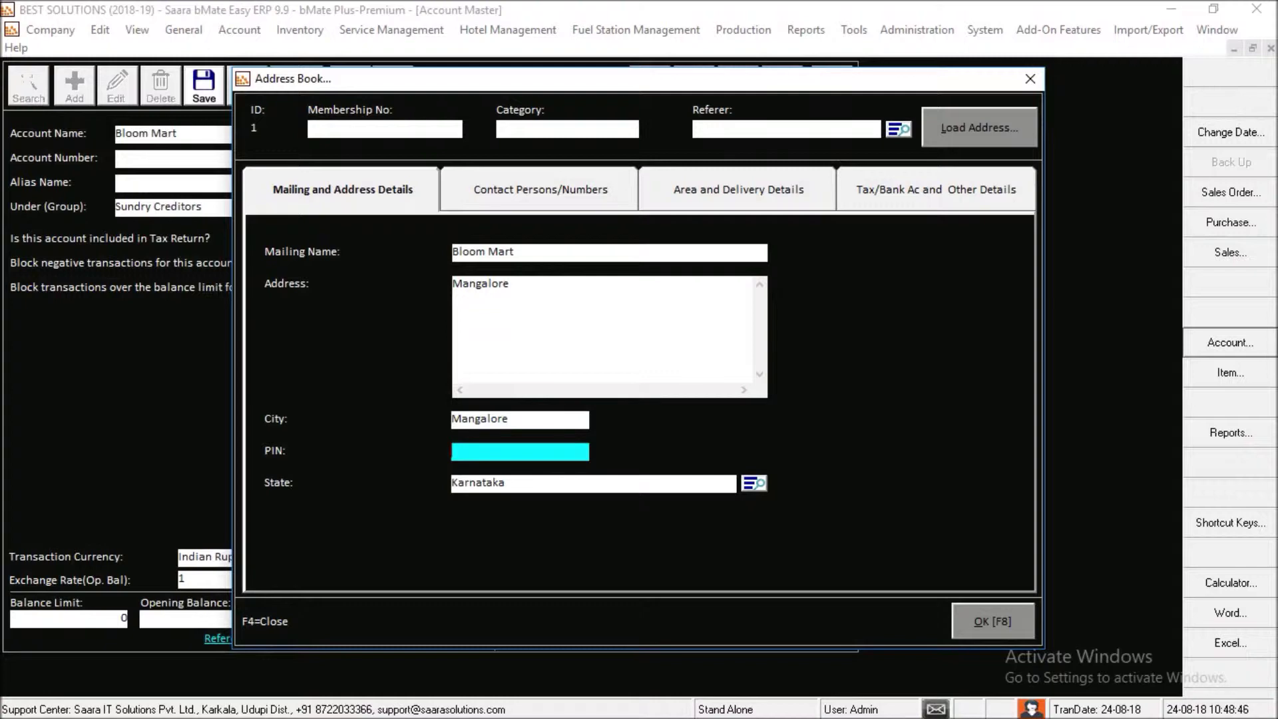
key("Return")
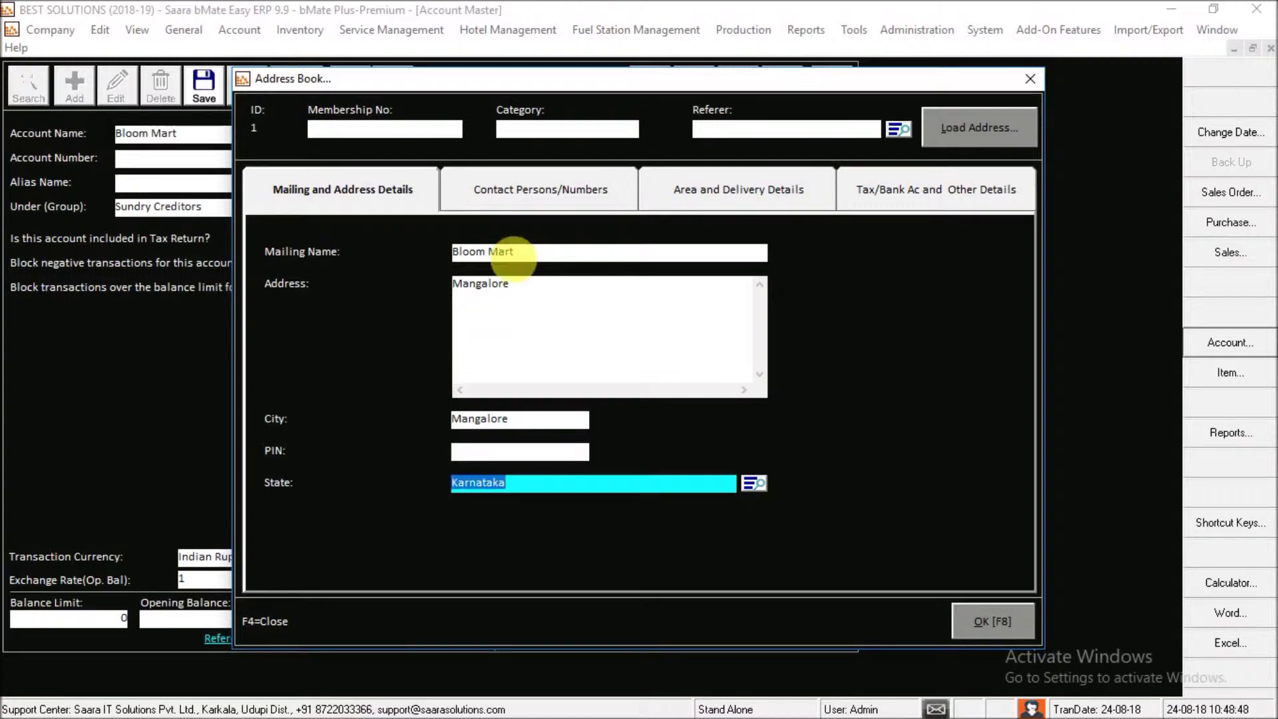
key("Return")
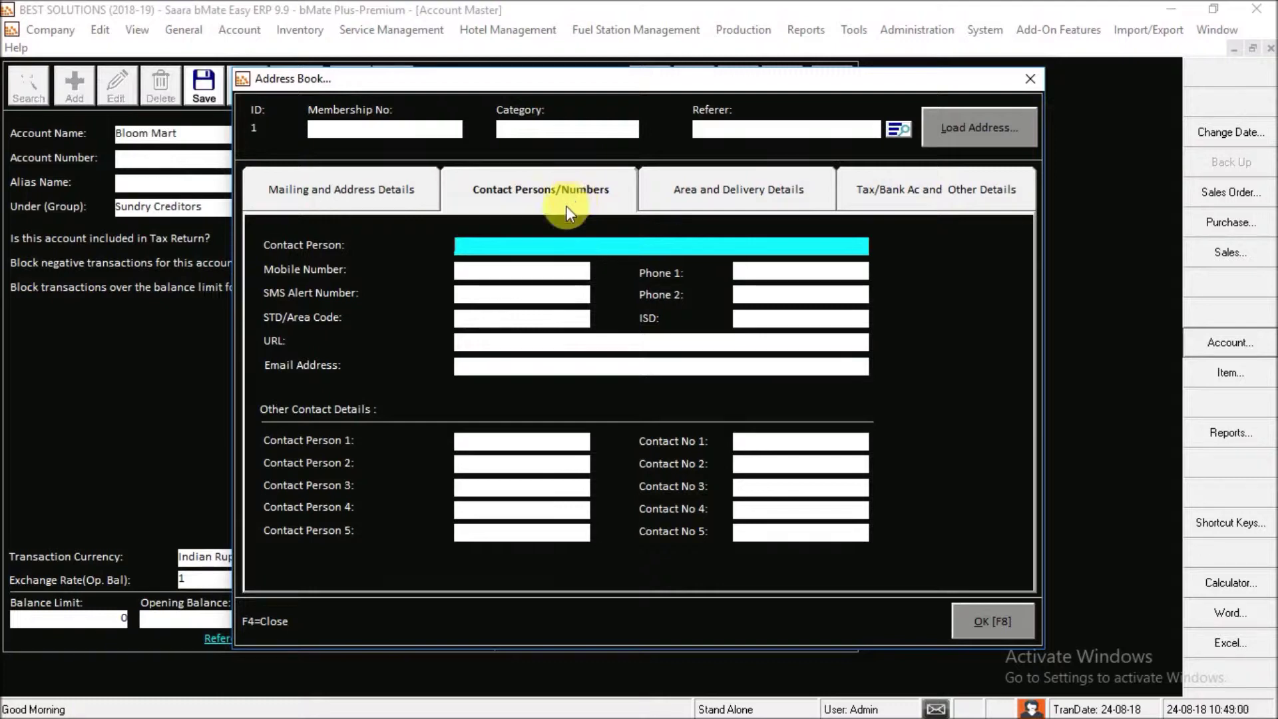
- Leave mobile number, email address and URL empty and show the Area and Delivery Details tab
left_click(522, 280)
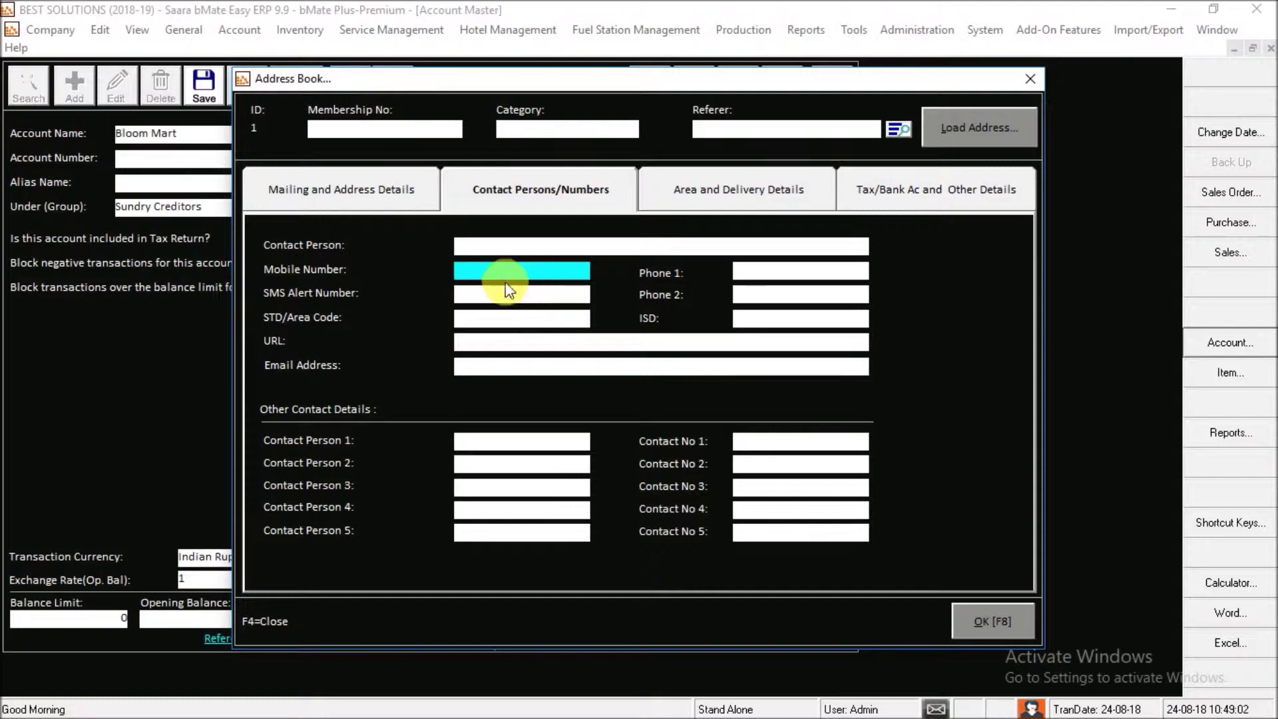
left_click(480, 371)
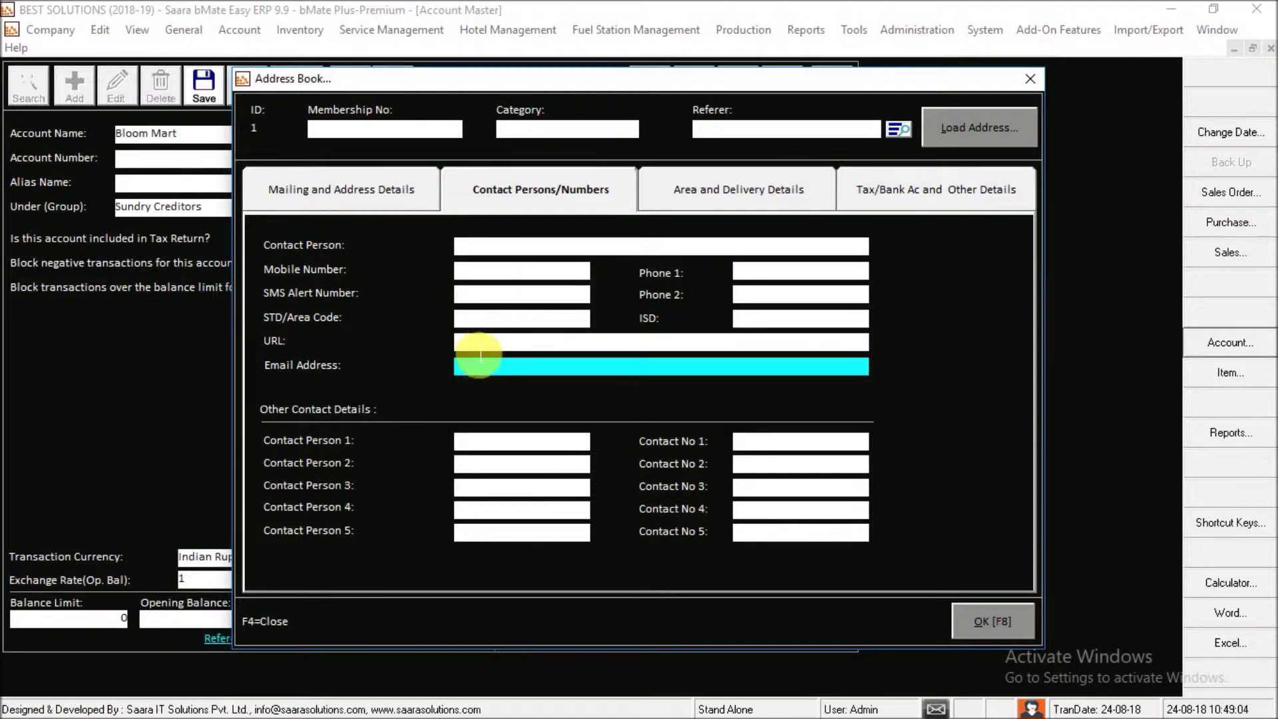
left_click(477, 348)
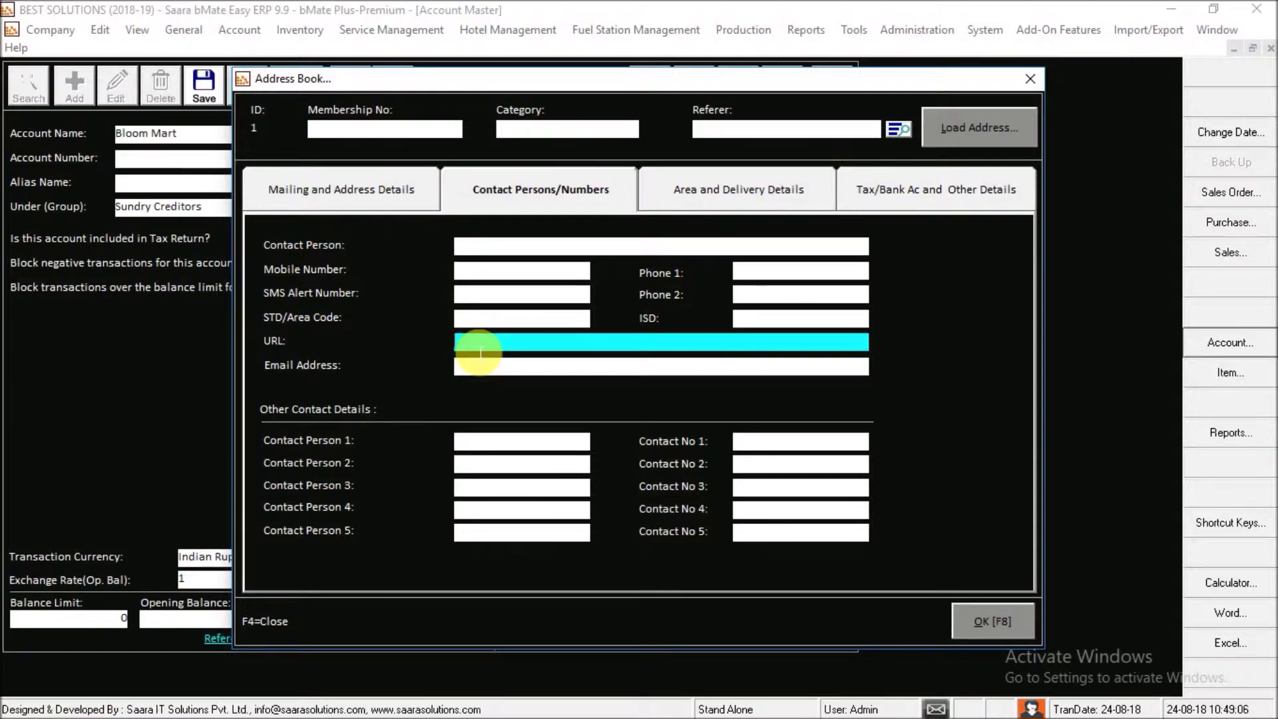
left_click(779, 199)
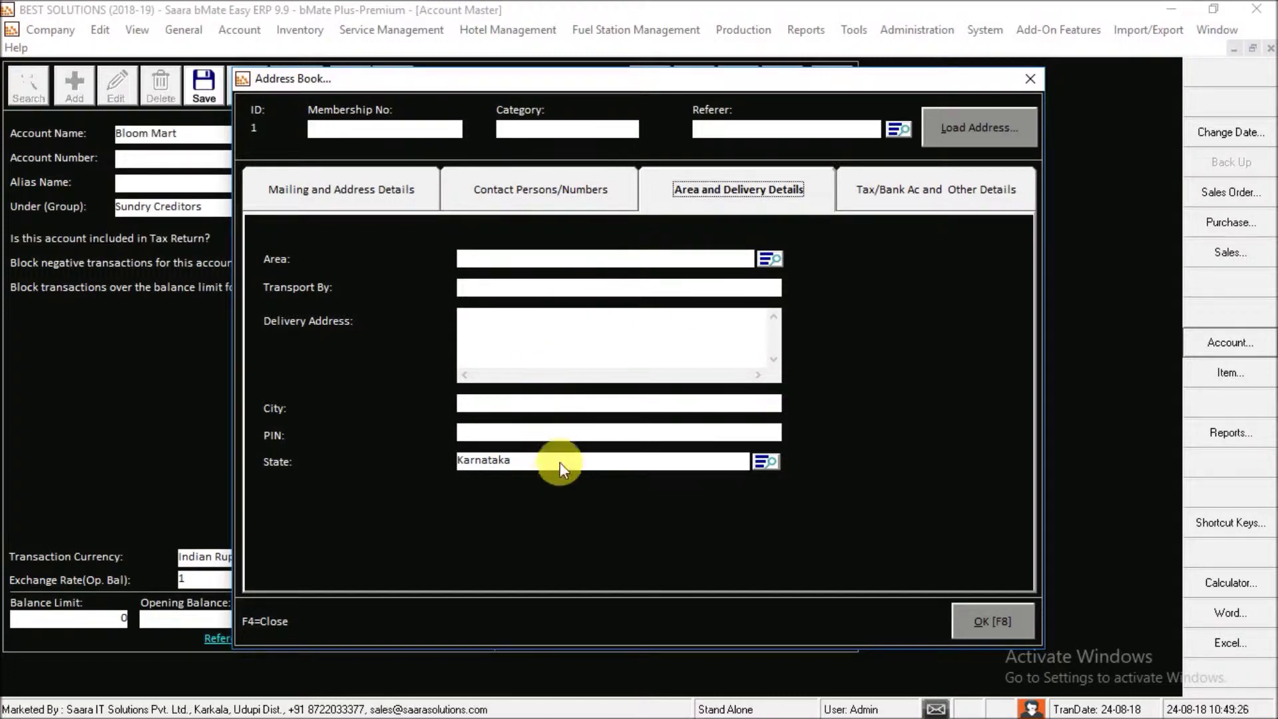
- Enter the GSTIN on the Tax/Bank tab and accept it despite the invalid-GSTIN warning
left_click(912, 197)
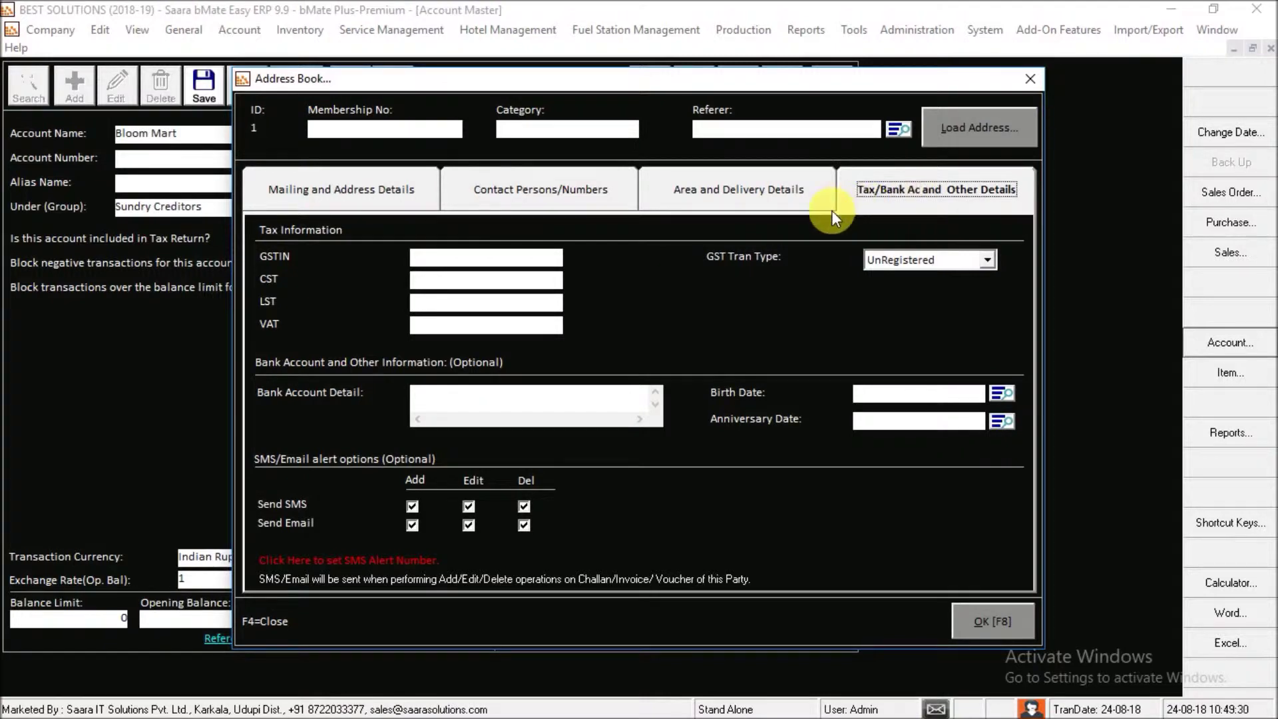
left_click(534, 263)
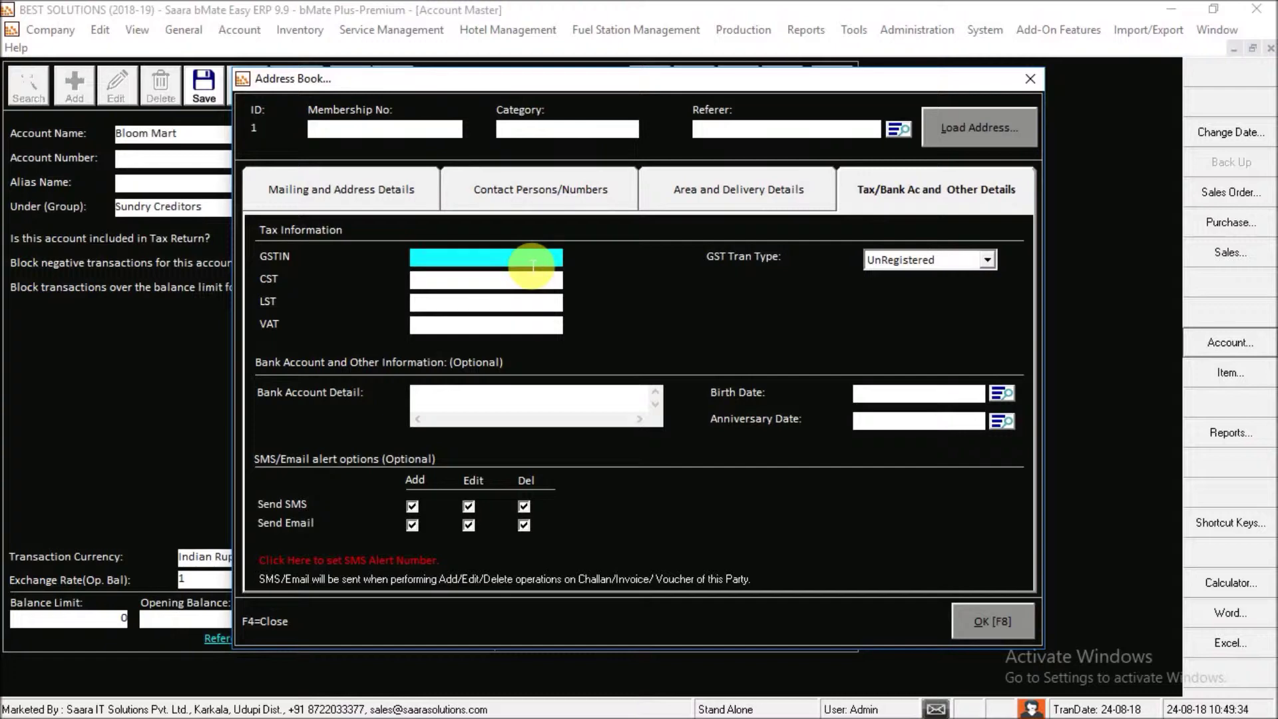
type("2900")
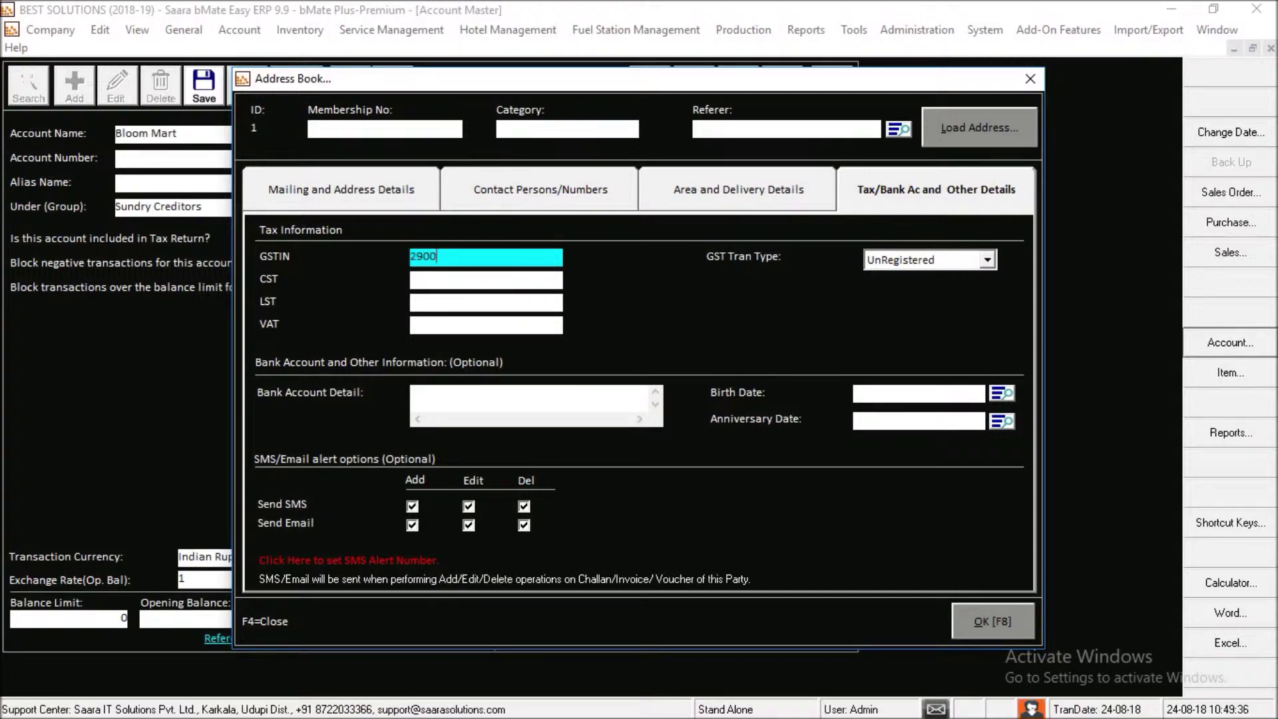
type("00000000000")
left_click(952, 269)
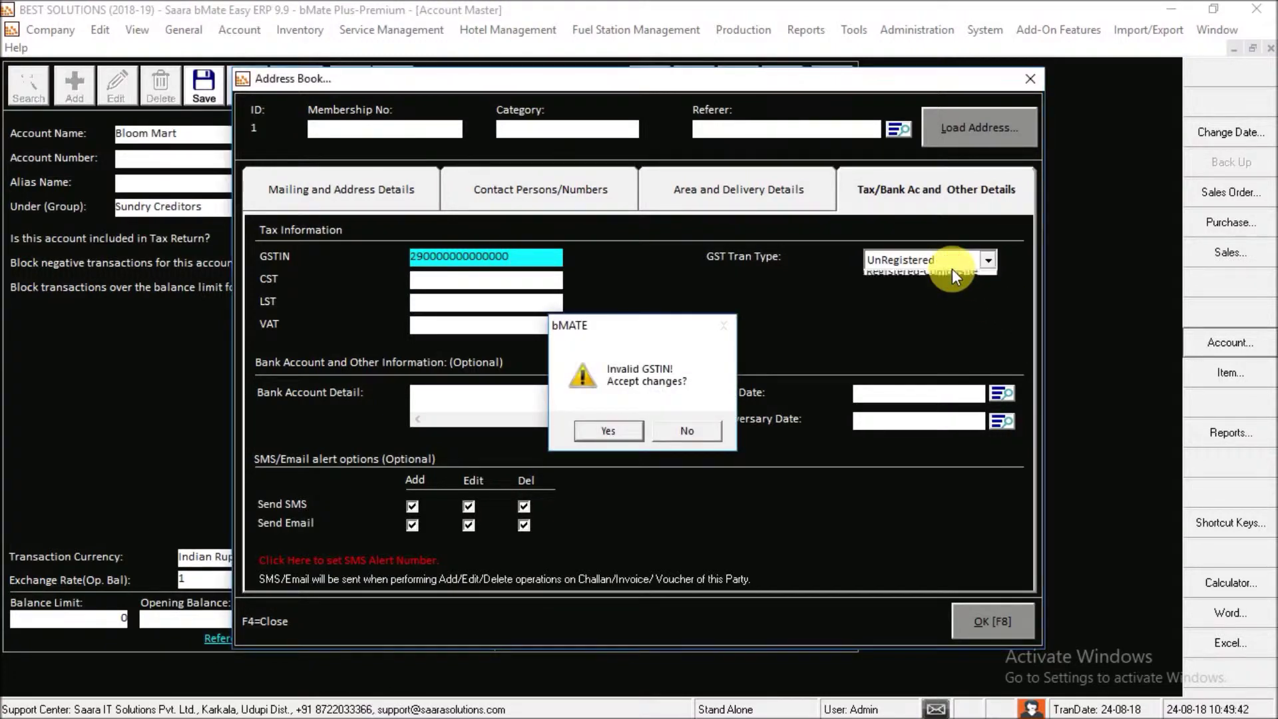
key("Return")
- Set GST Tran Type to Registered and confirm the address book with OK
left_click(948, 262)
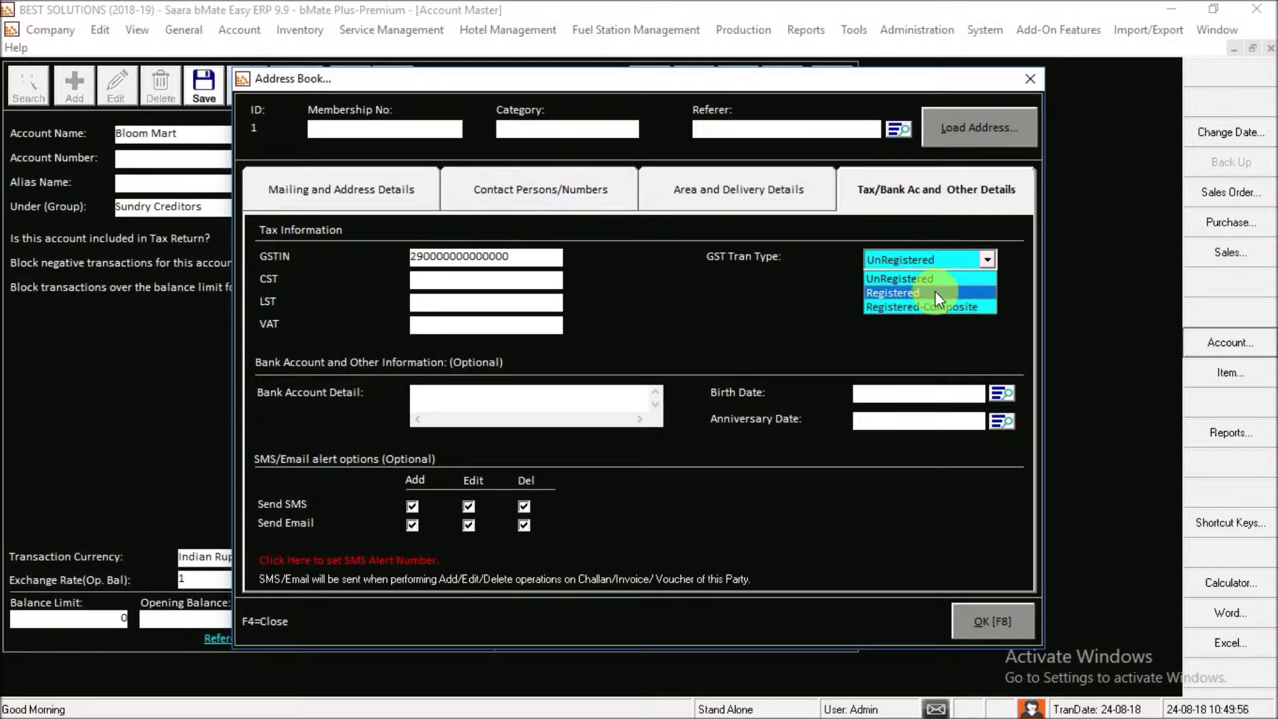
left_click(936, 290)
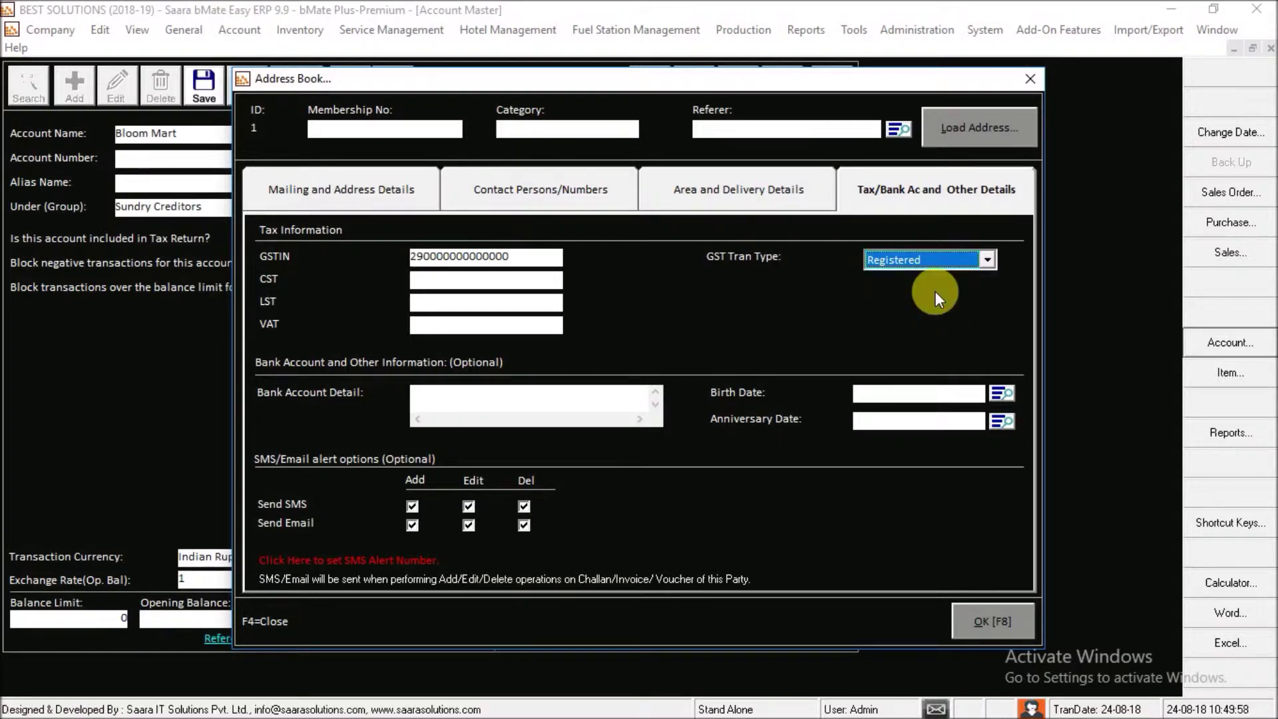
key("Return")
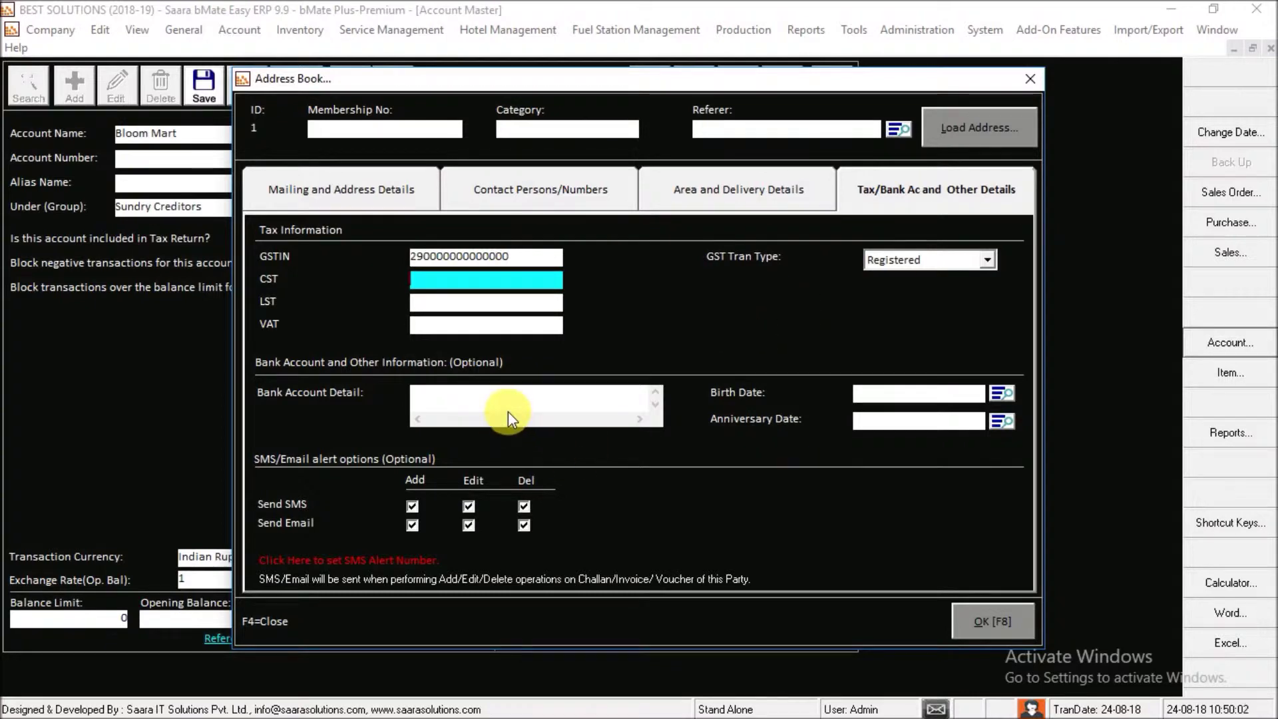
left_click(899, 399)
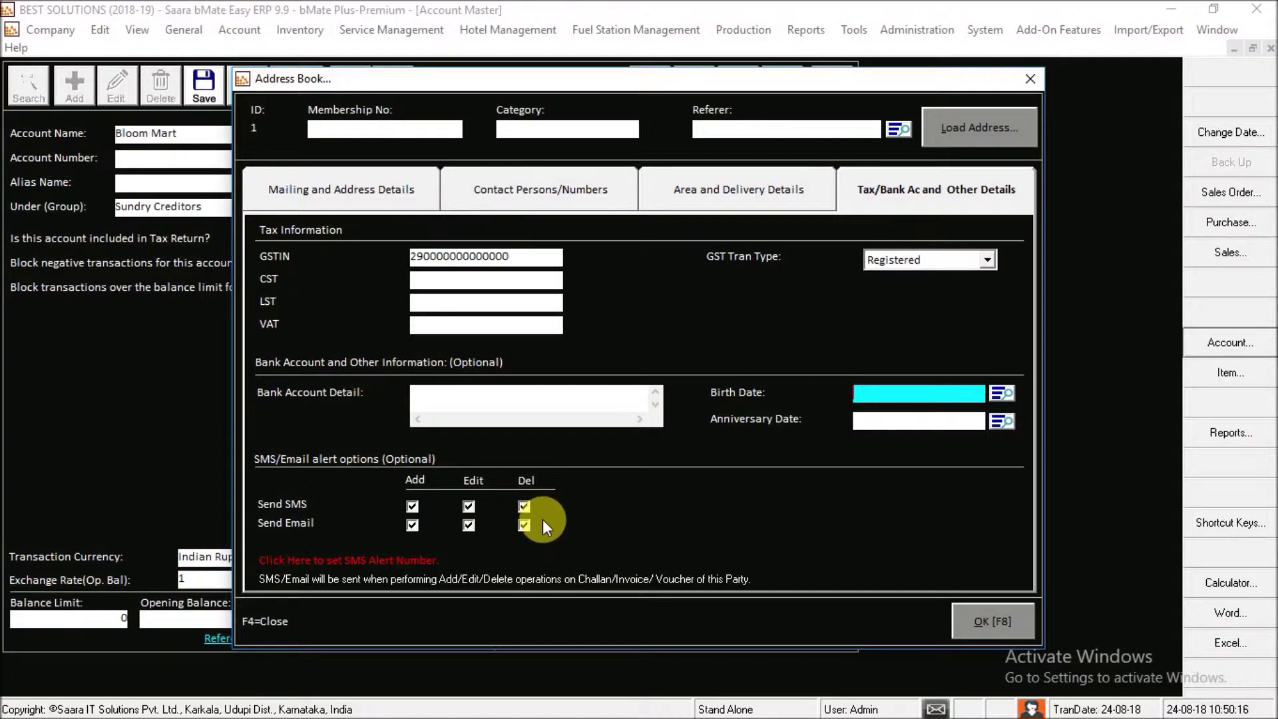
left_click(1011, 618)
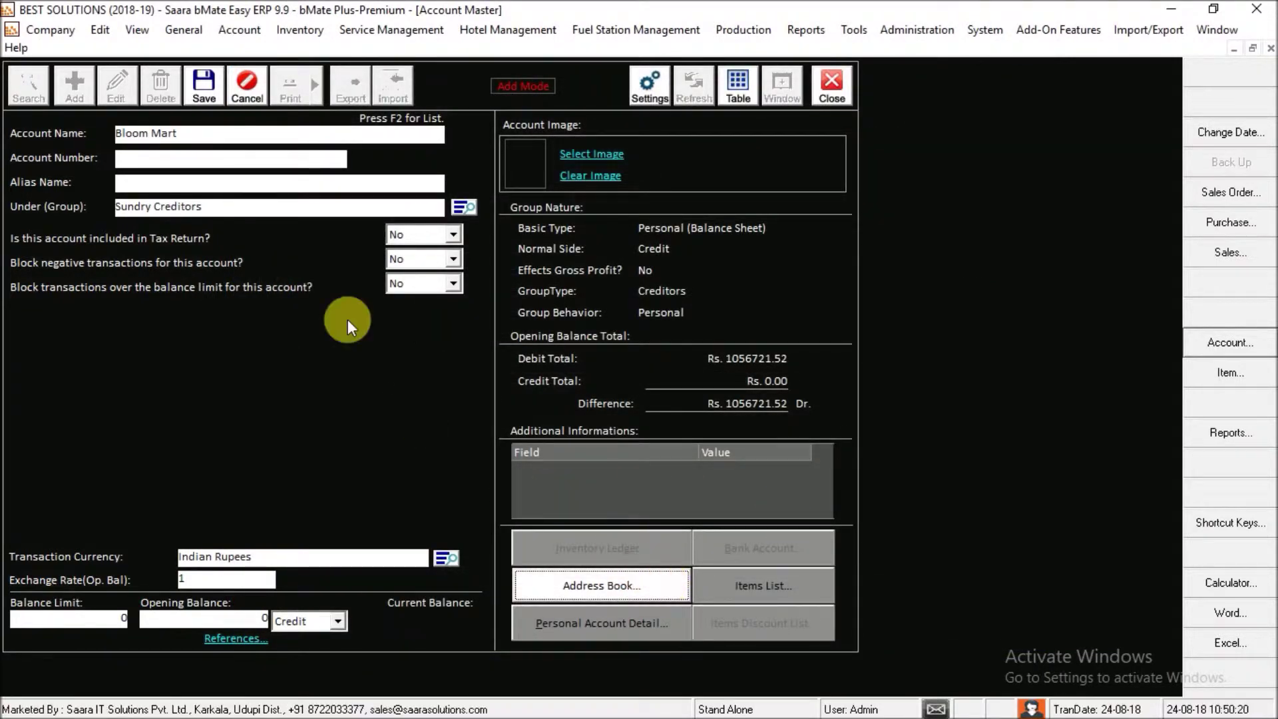
- Save Bloom Mart from the Account Master toolbar, then click into the account name
left_click(205, 98)
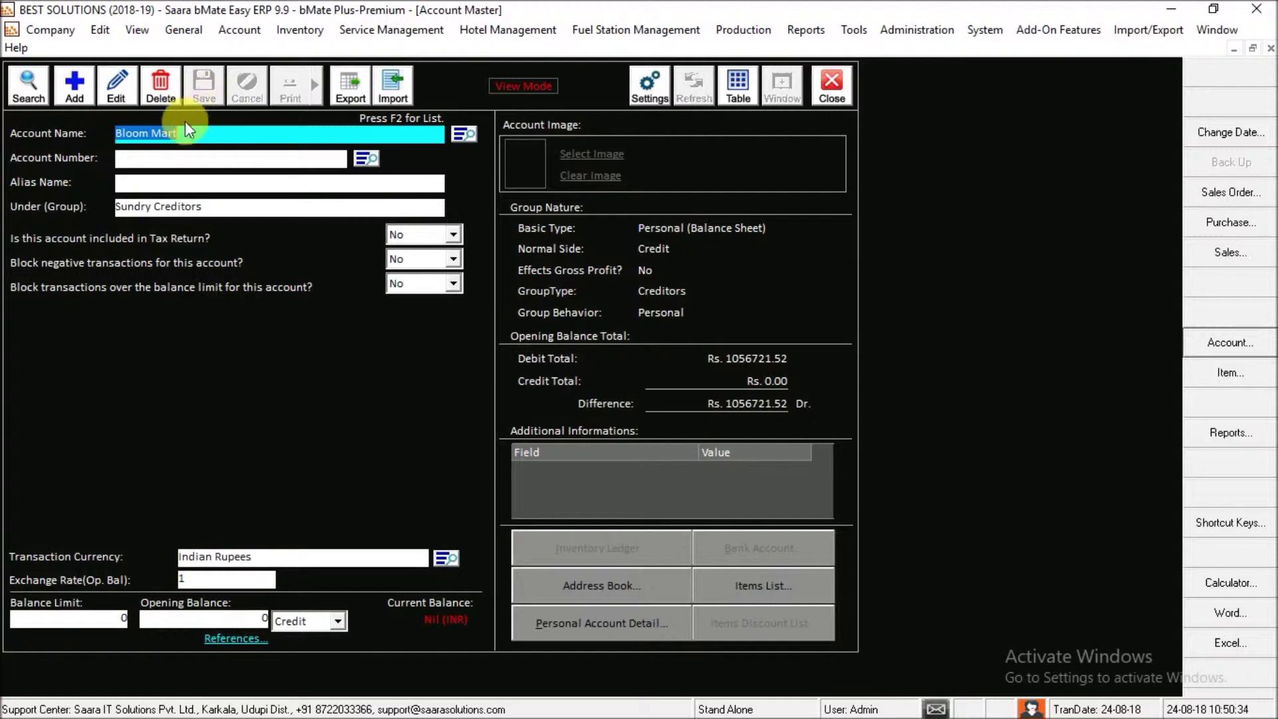
left_click(163, 133)
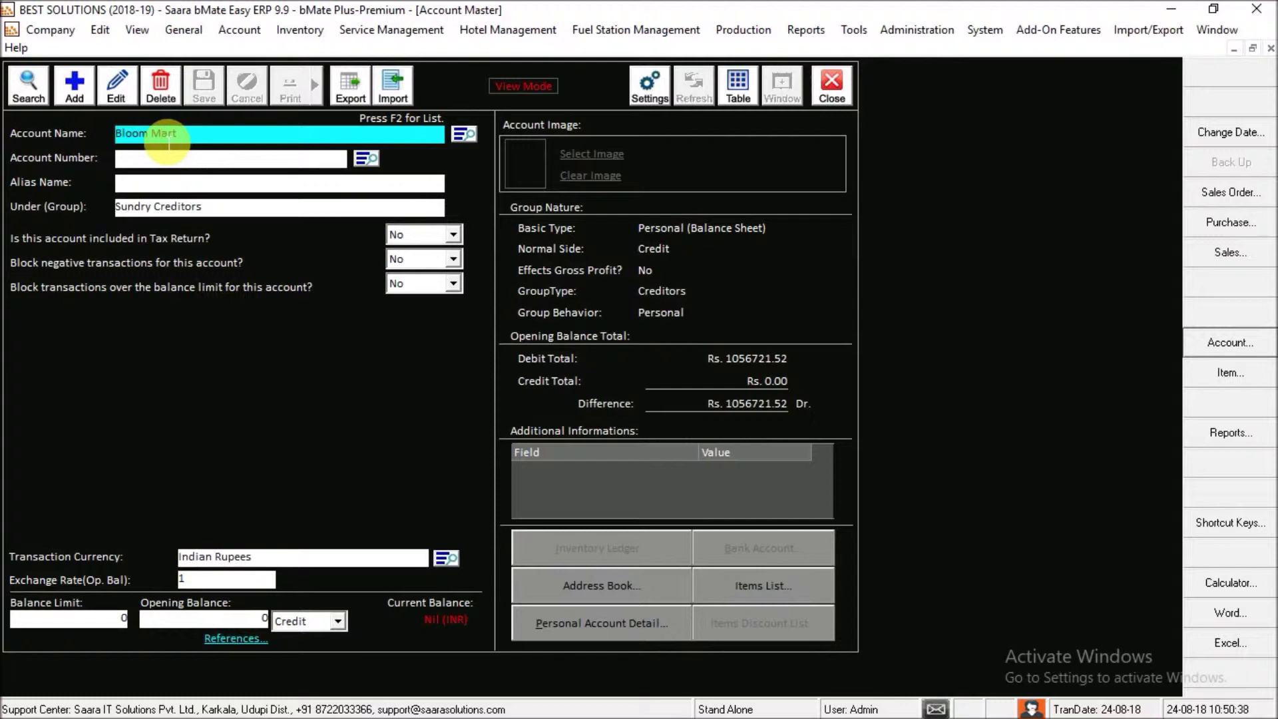
- Edit Bloom Mart, enter its account number, and save the record again
left_click(120, 95)
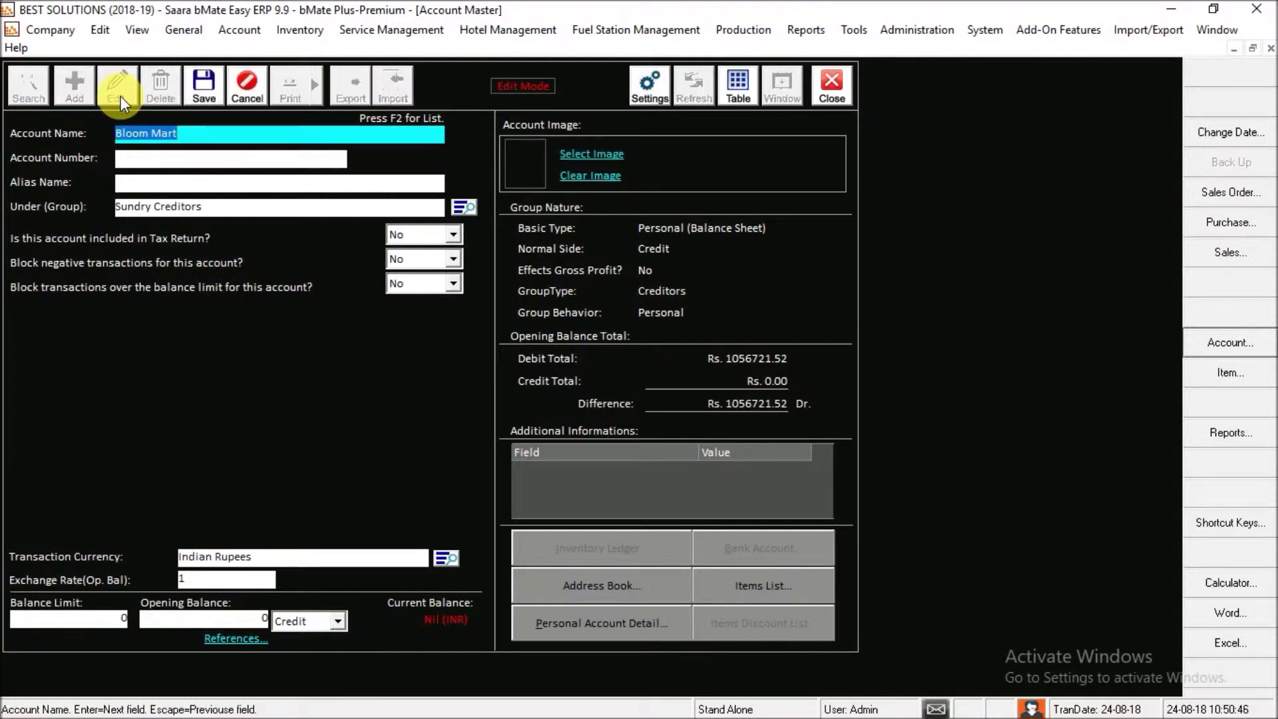
left_click(158, 135)
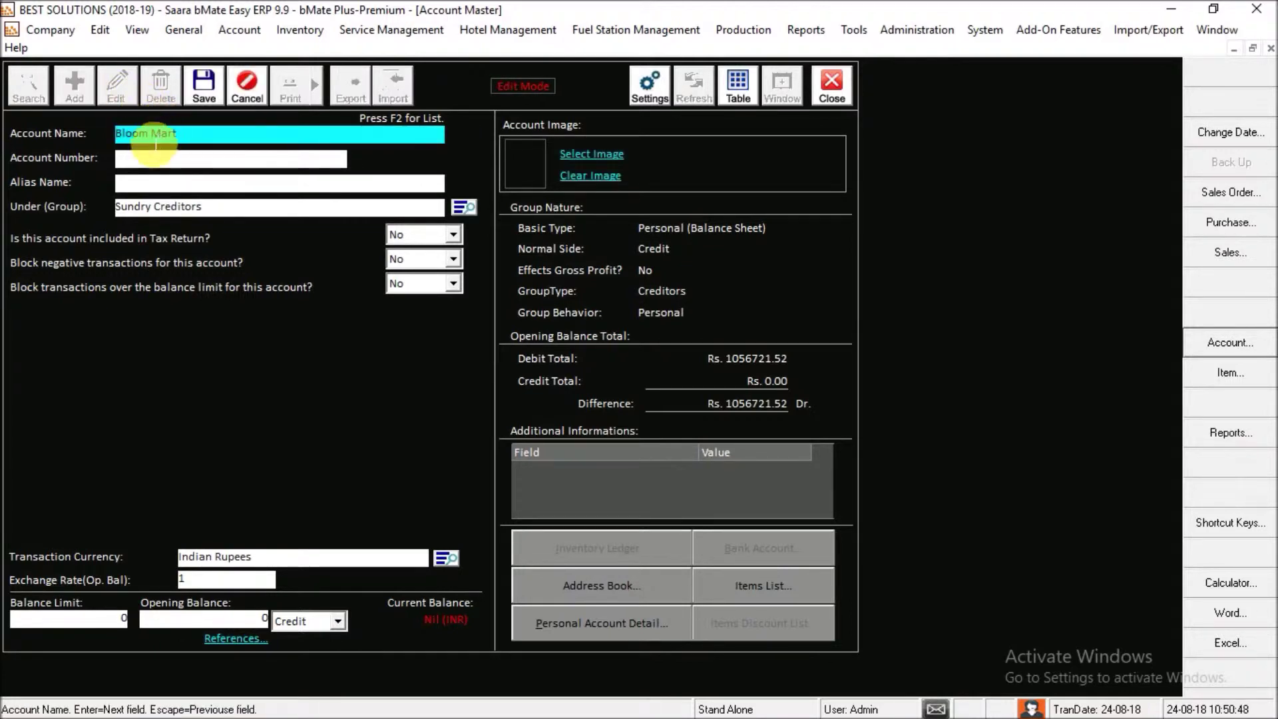
left_click(163, 163)
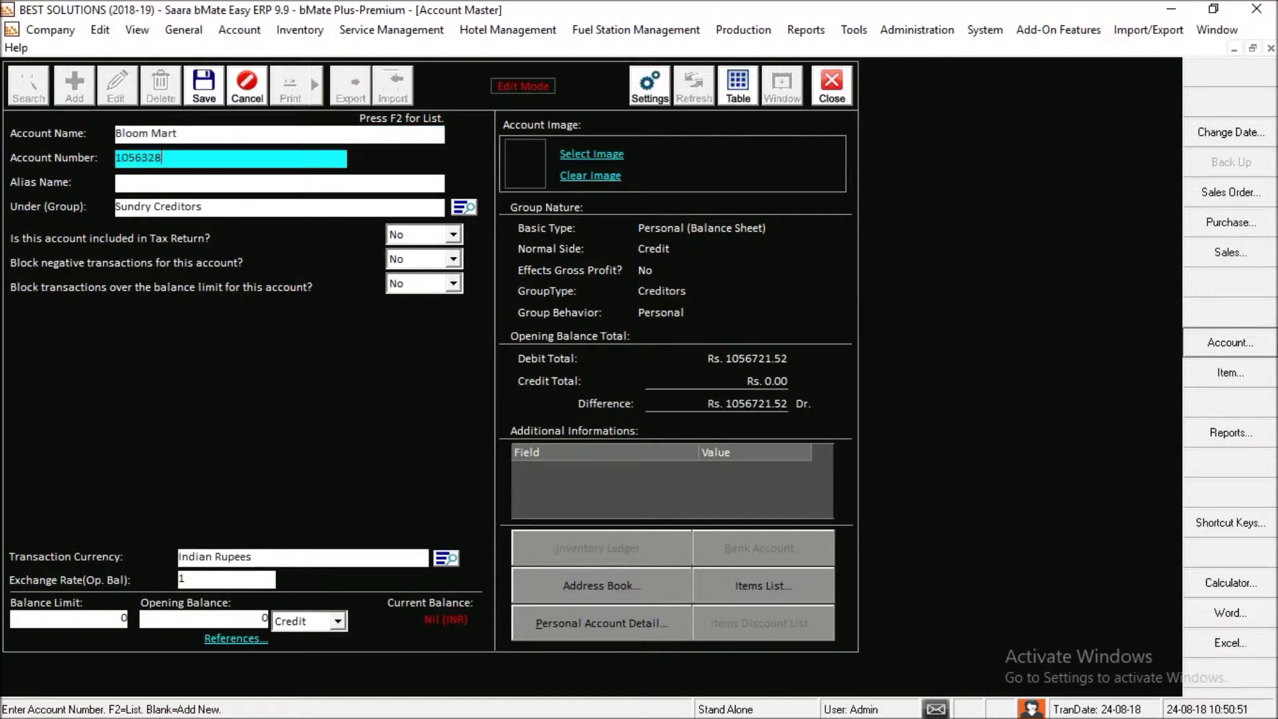
key("Return")
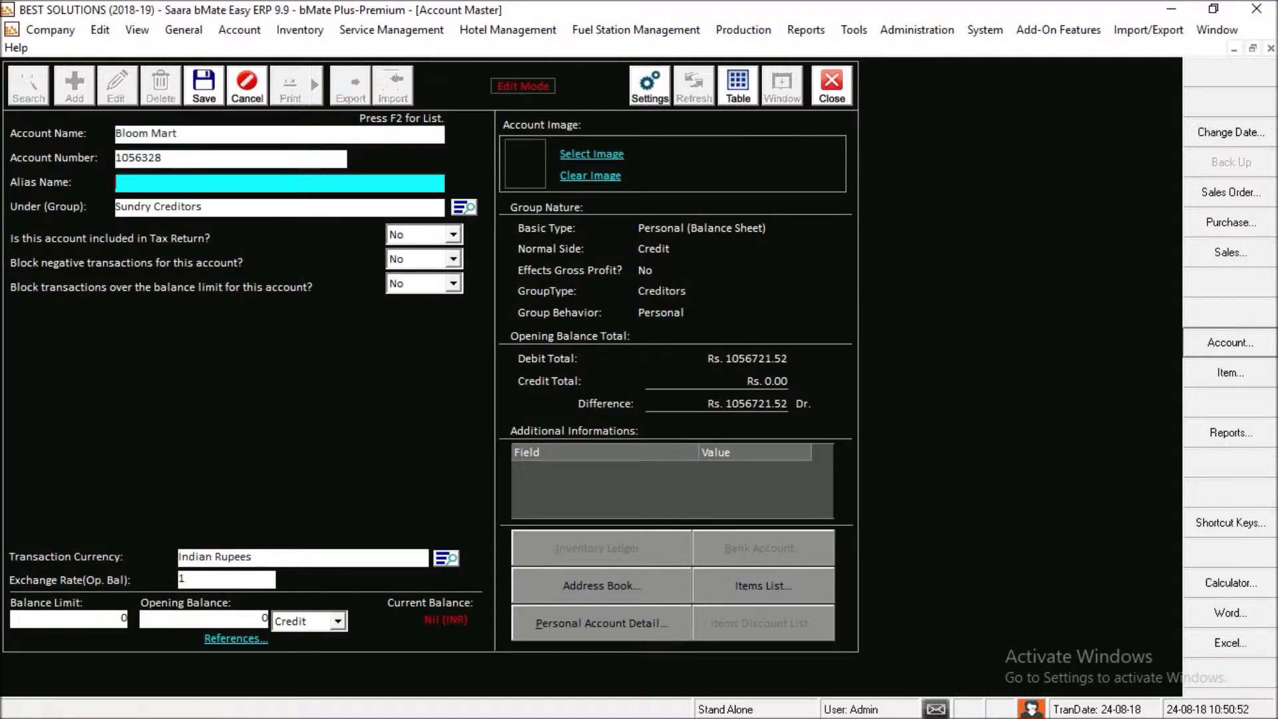
left_click(198, 97)
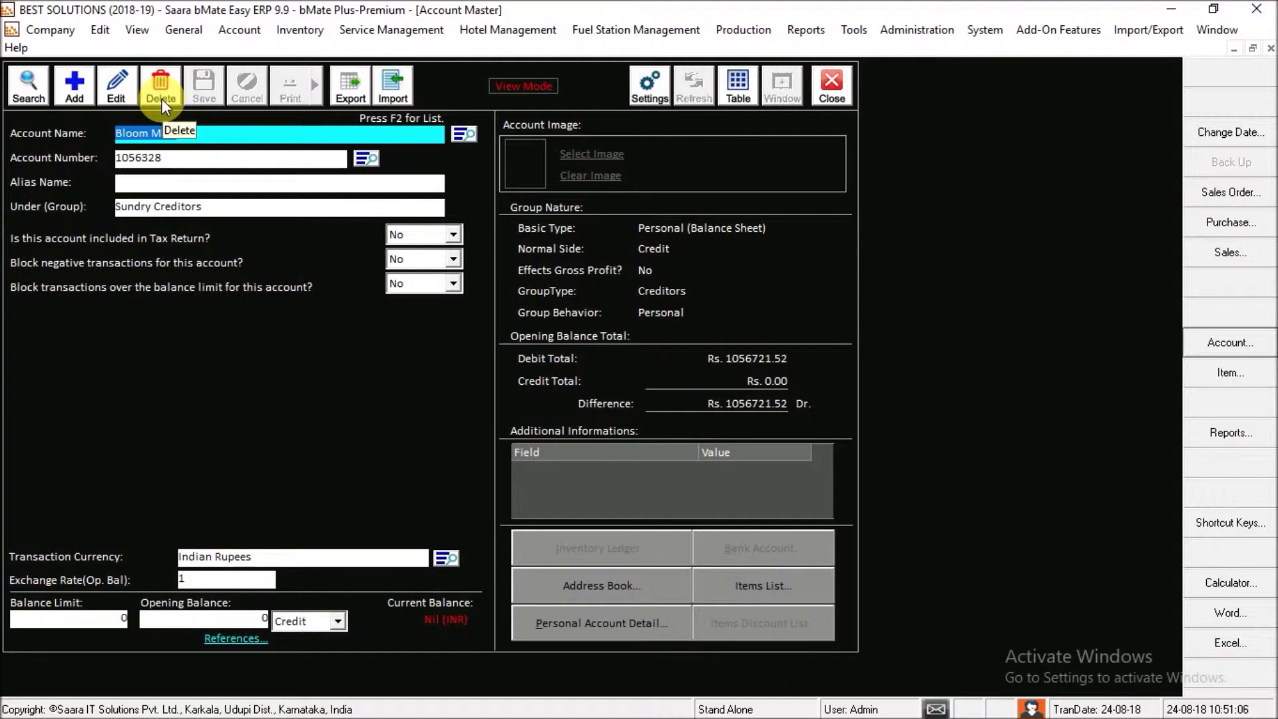
- Filter the account search list with 'bloo' and load the Bloom Mart record
left_click(33, 89)
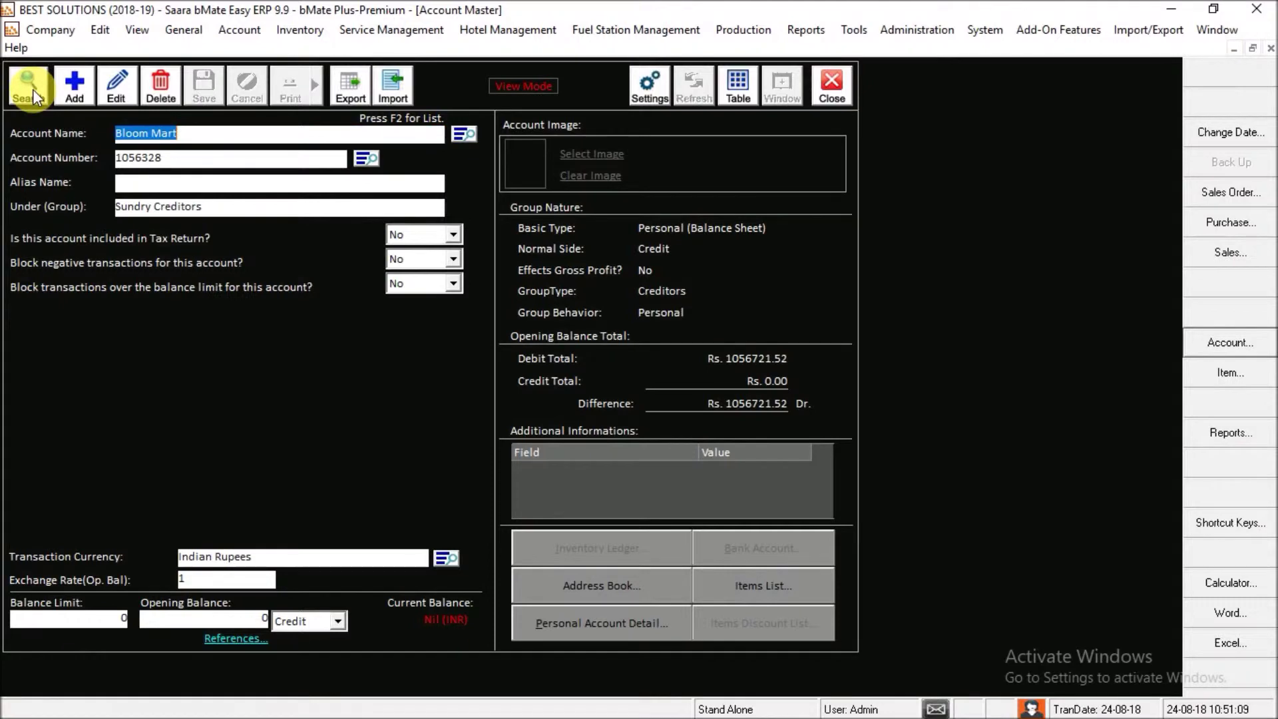
key("BackSpace")
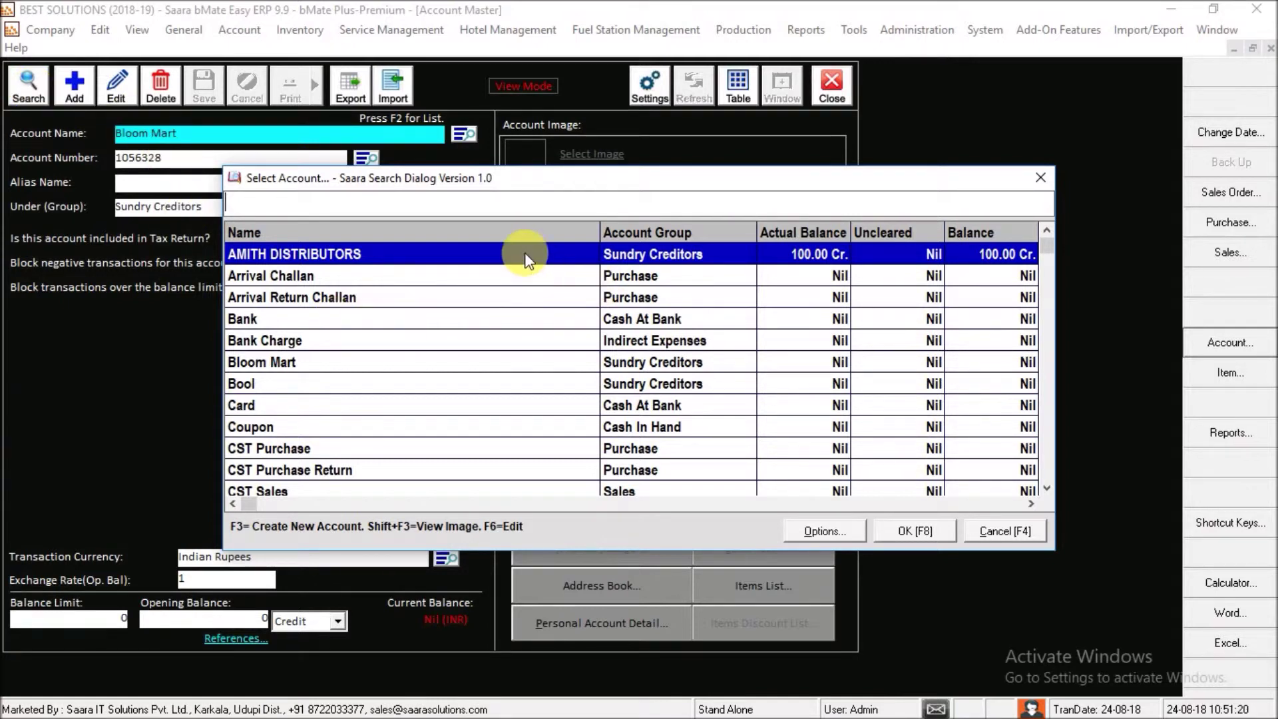
type("b")
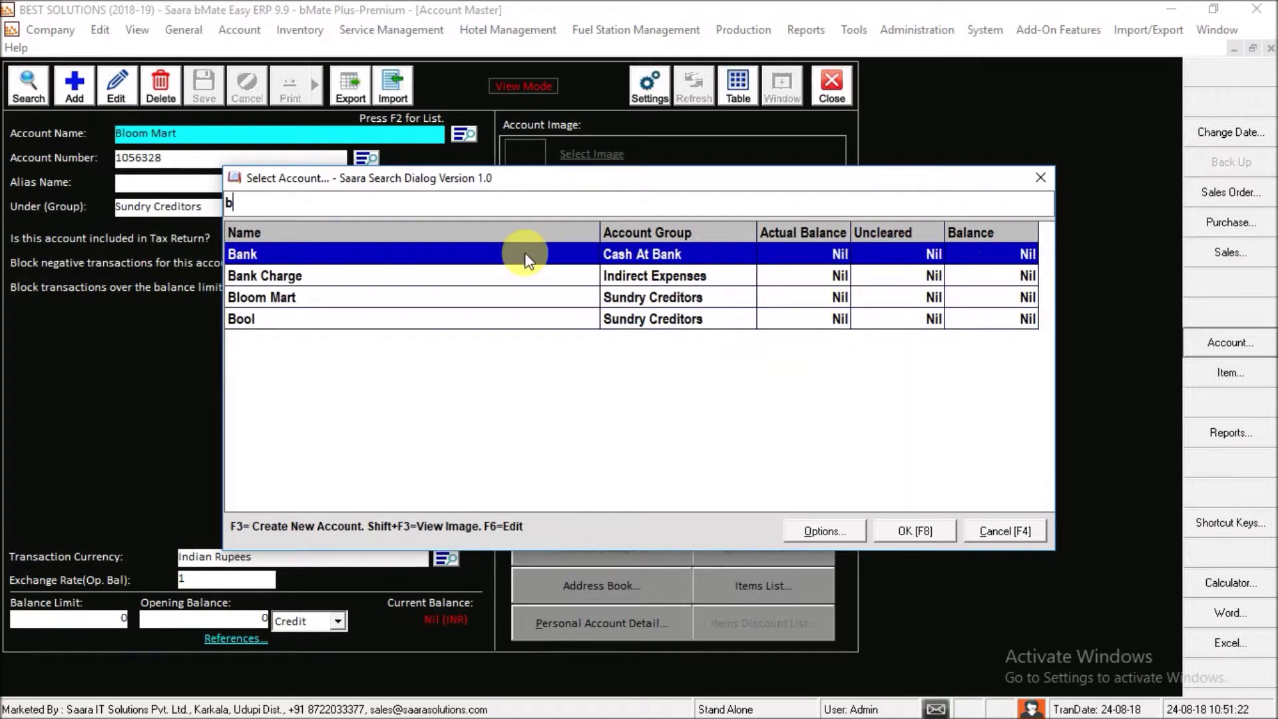
key("BackSpace")
type("ami")
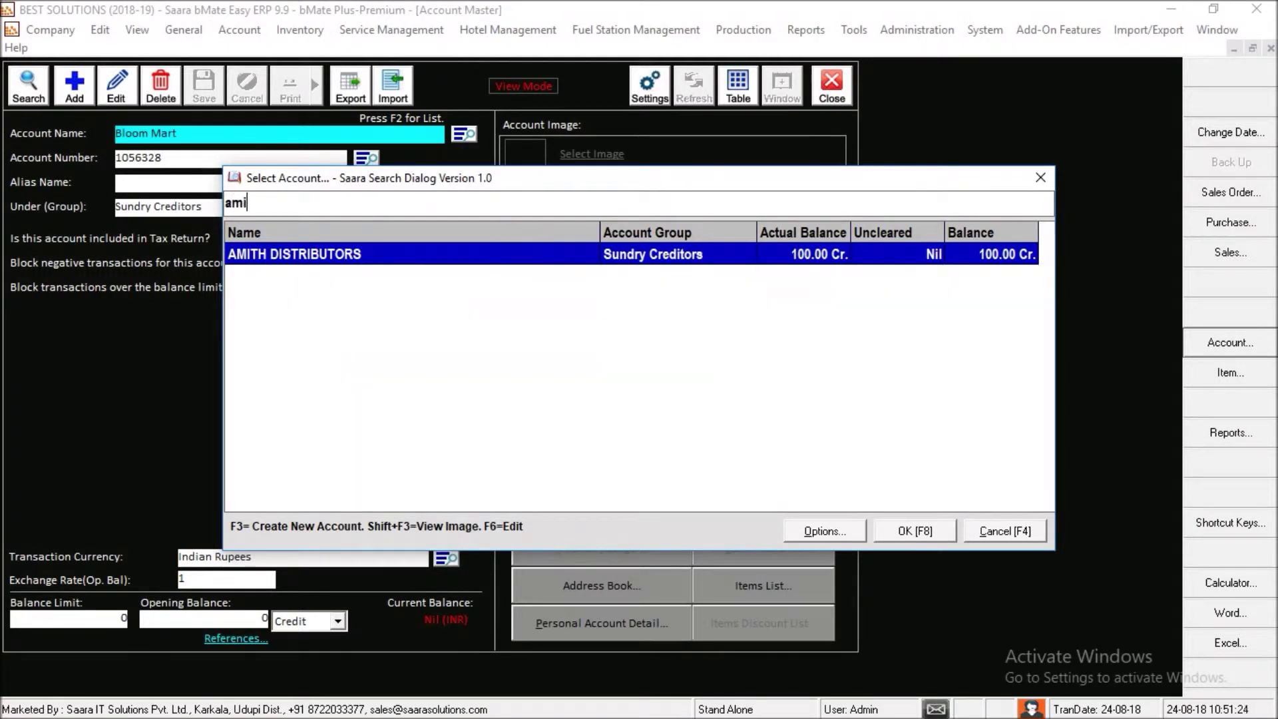
key("BackSpace")
key("BackSpace")
type("bloo")
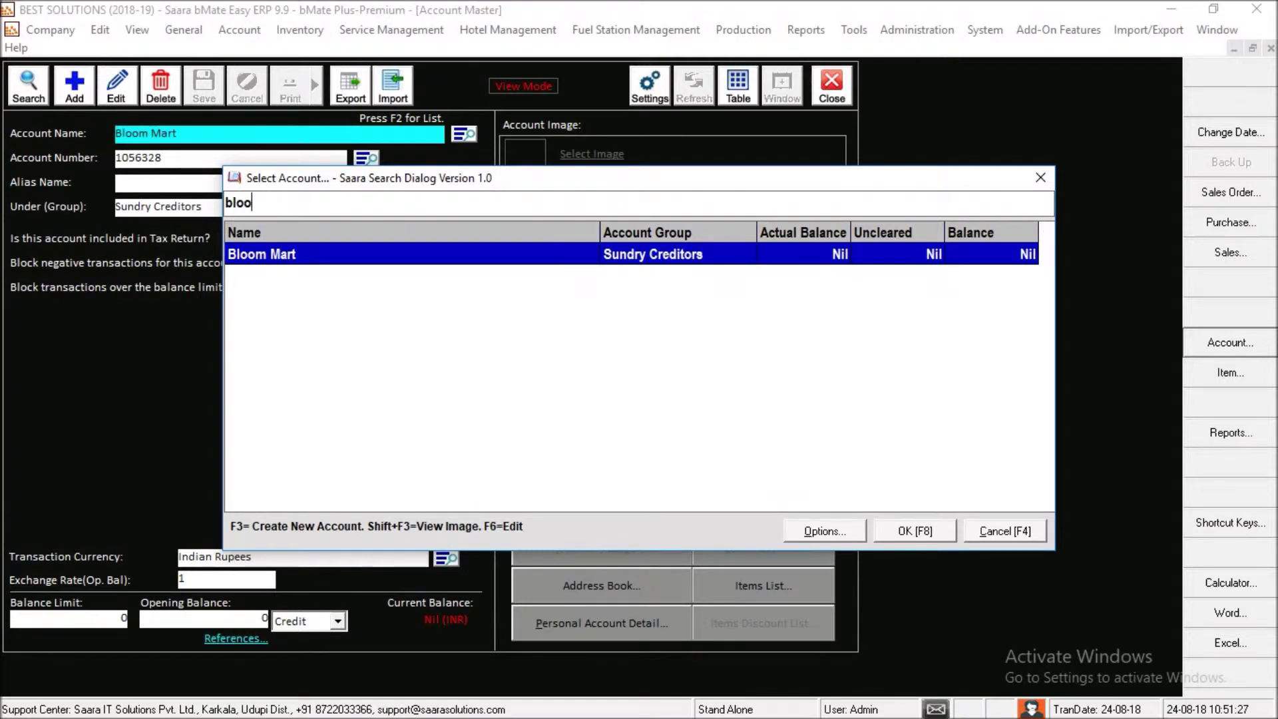
key("Return")
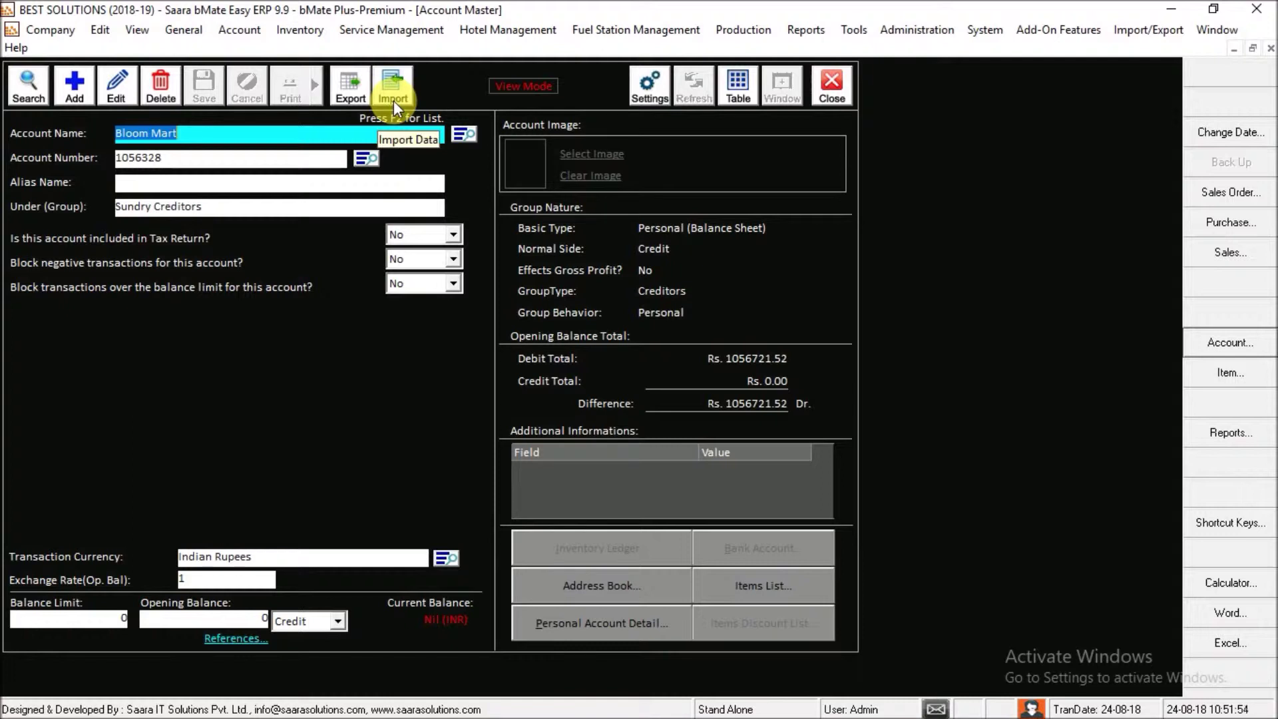
left_click(645, 93)
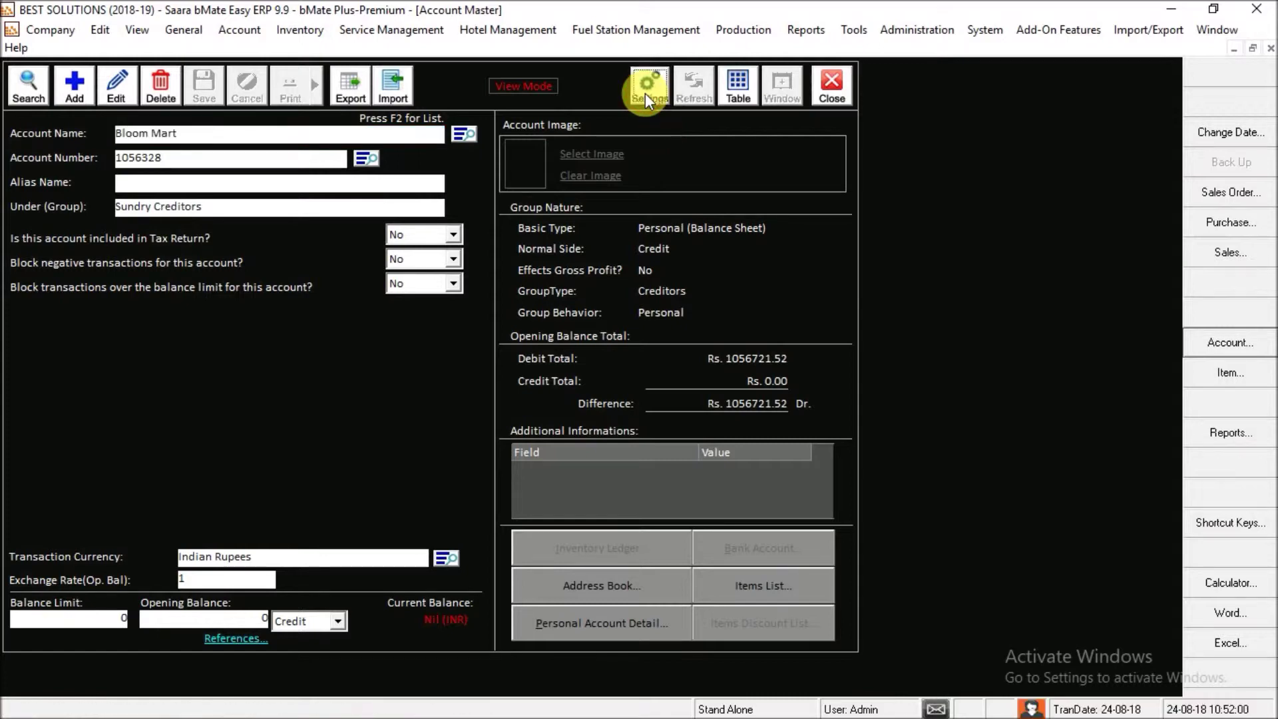
left_click(684, 106)
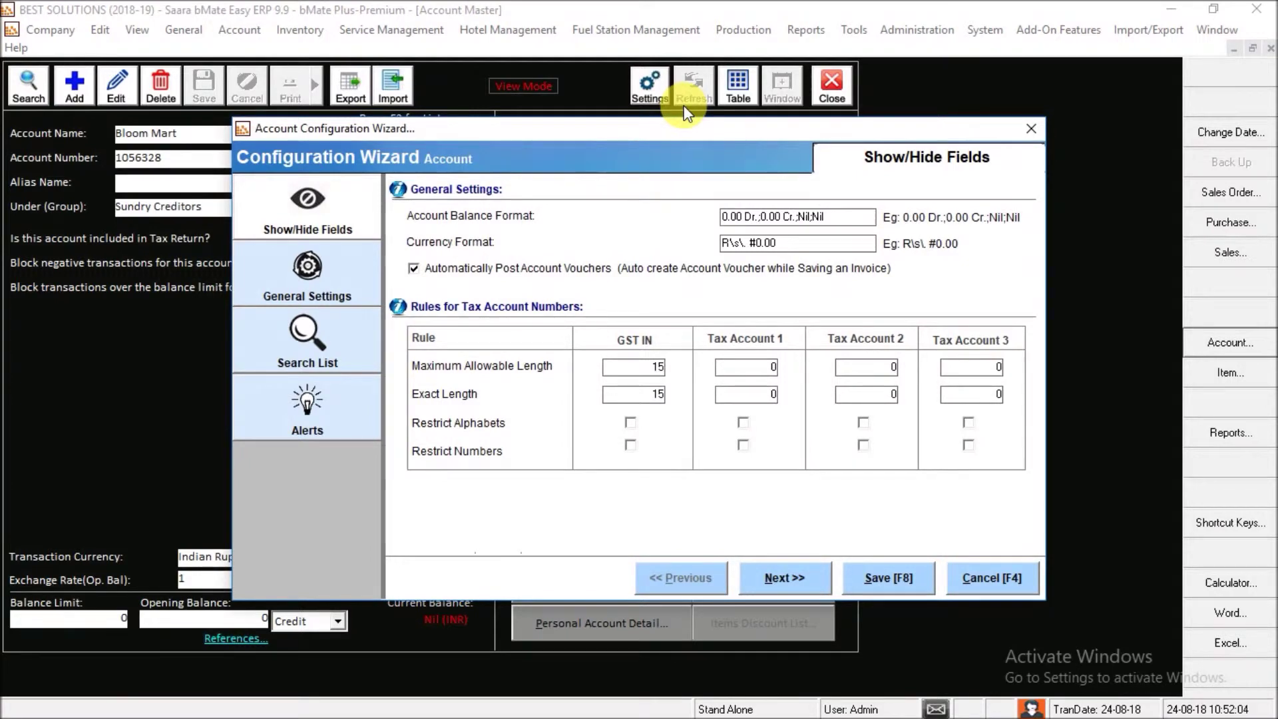
left_click(336, 194)
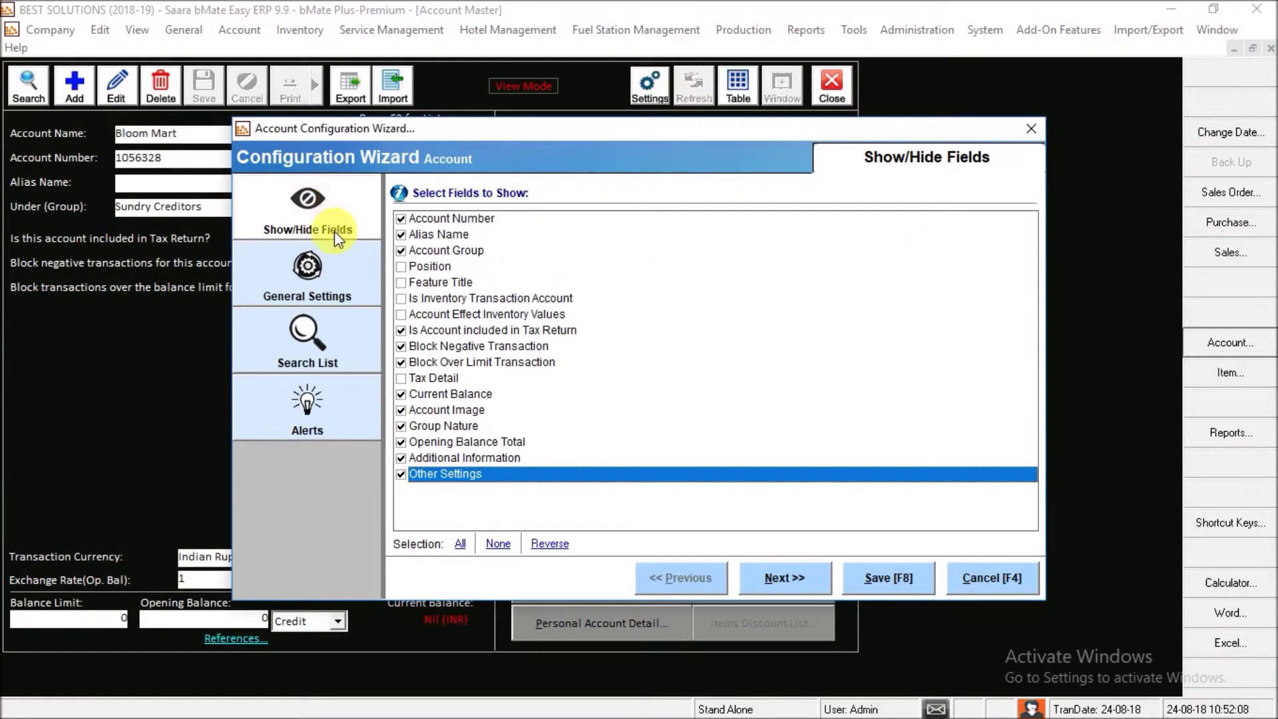
left_click(333, 276)
left_click(317, 353)
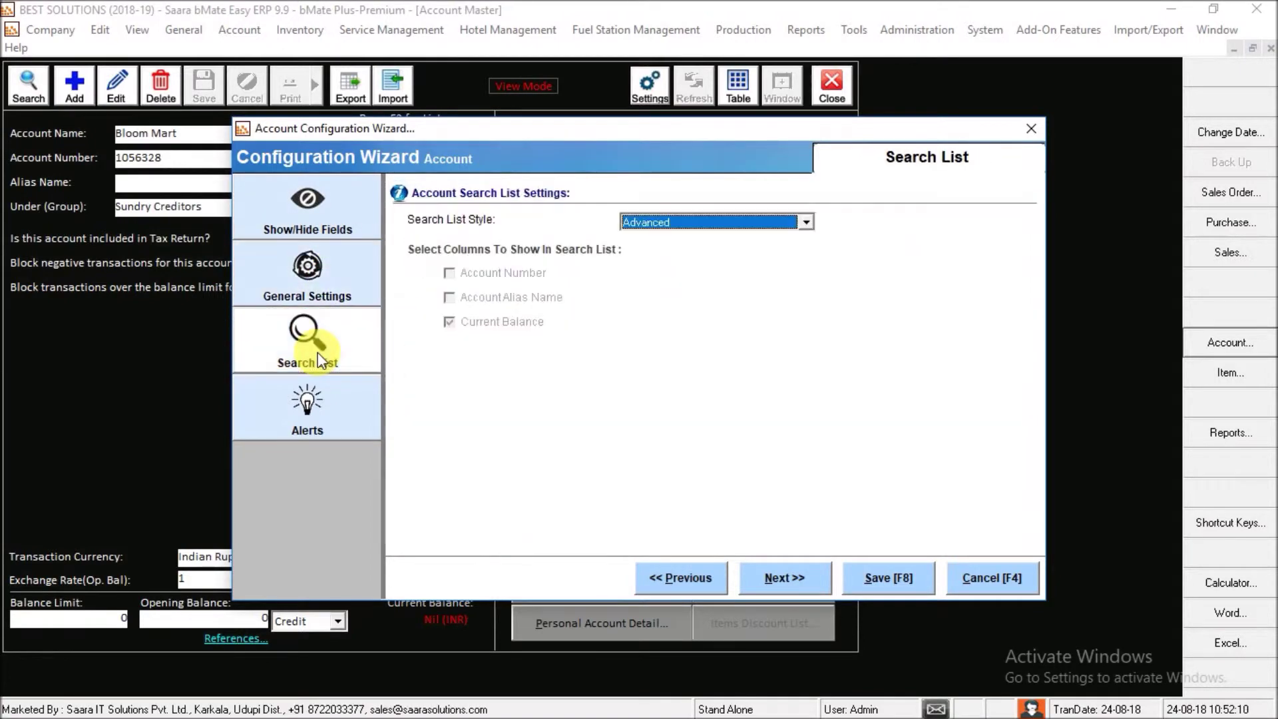
left_click(325, 220)
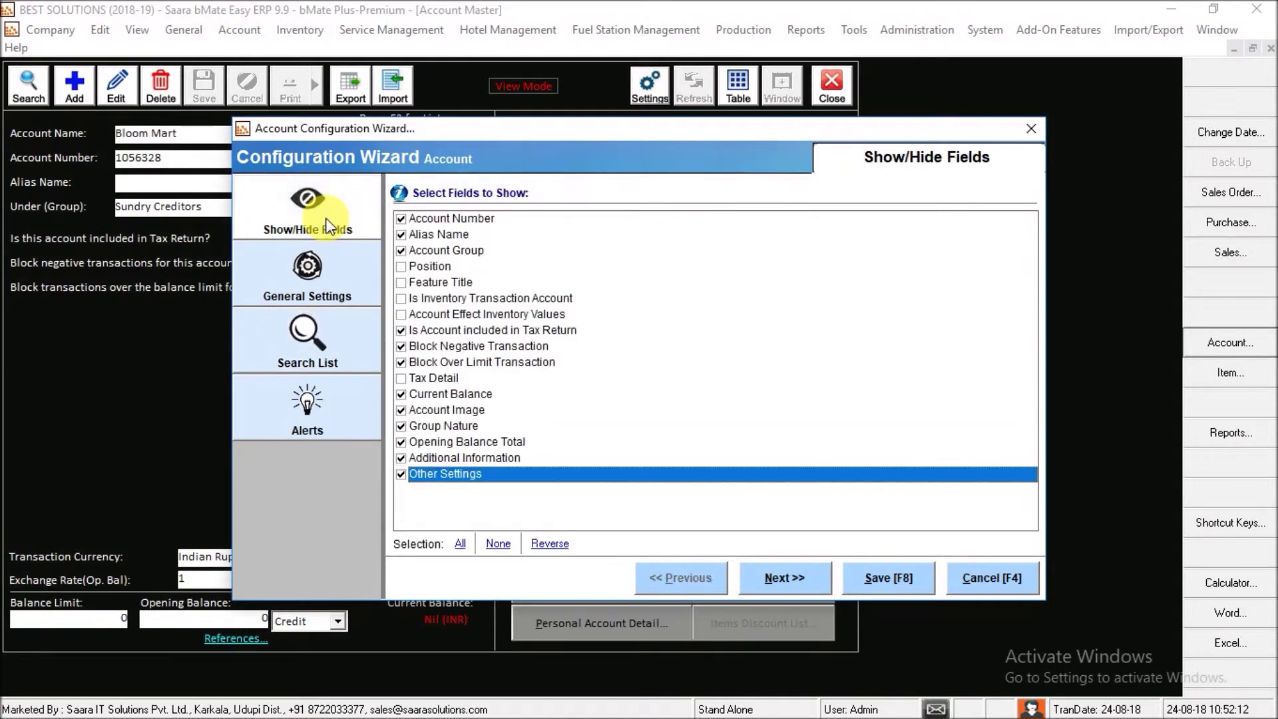
left_click(326, 254)
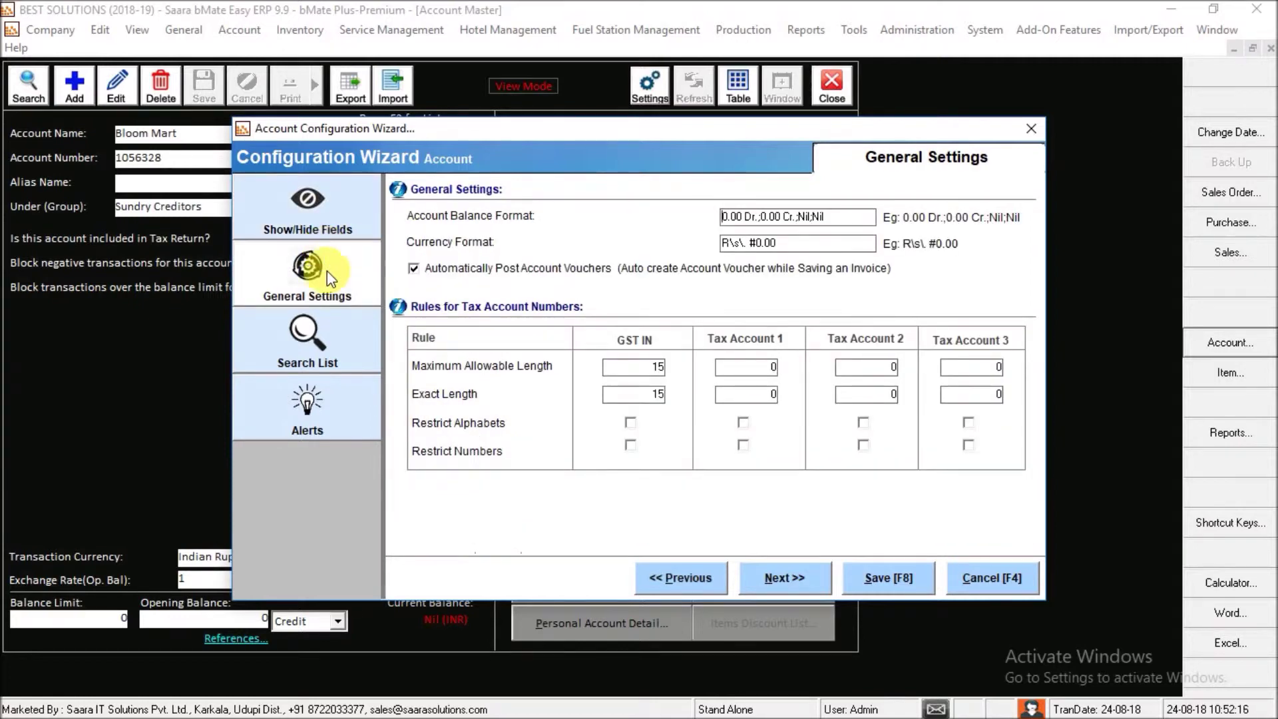
left_click(317, 198)
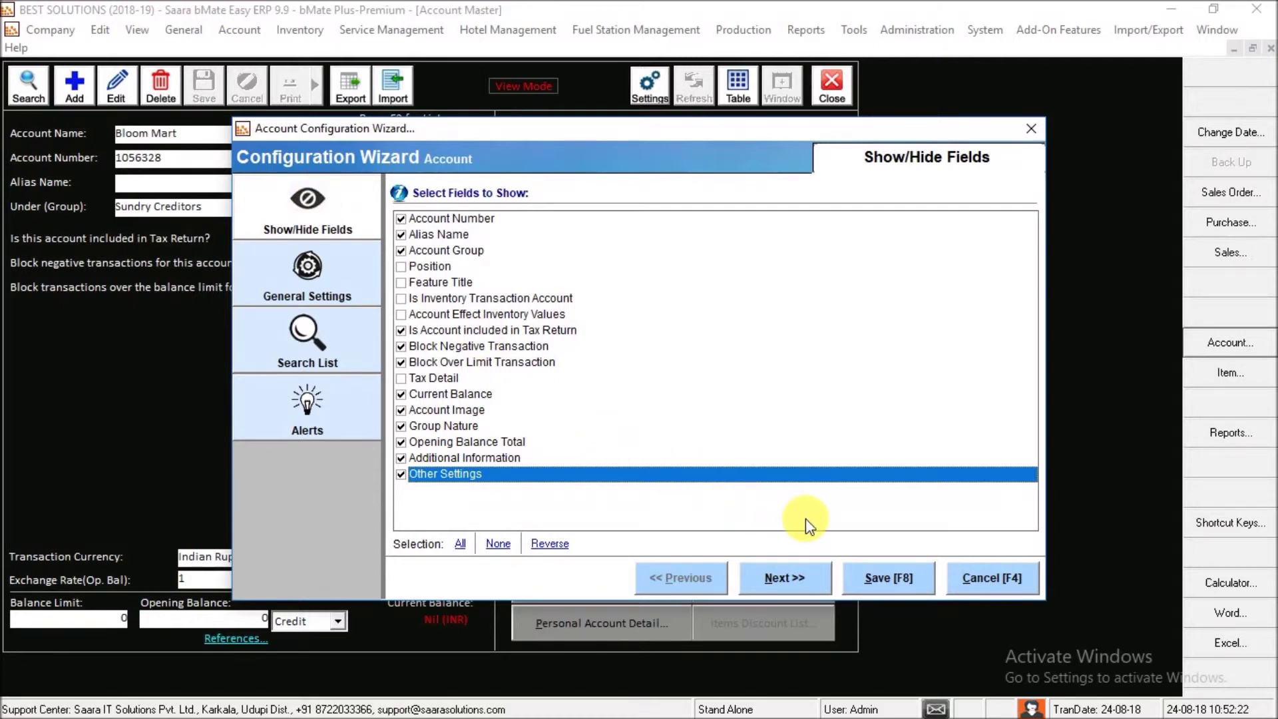
left_click(337, 357)
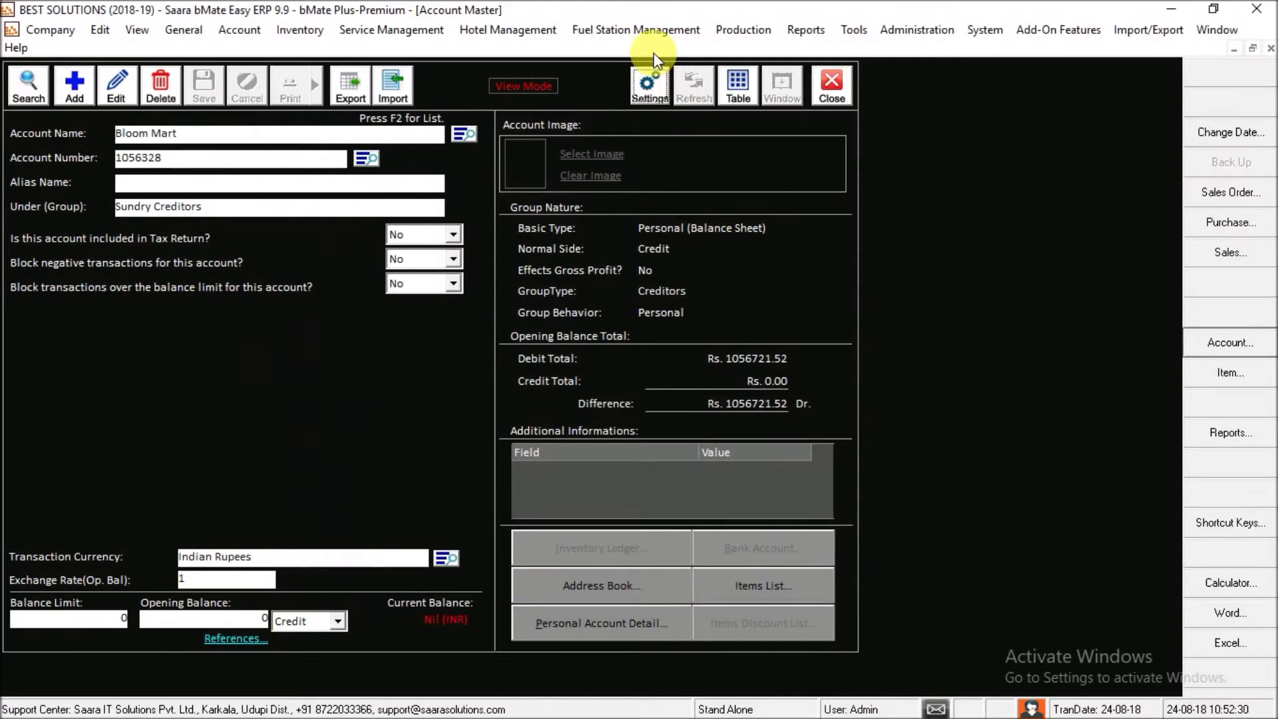
left_click(646, 78)
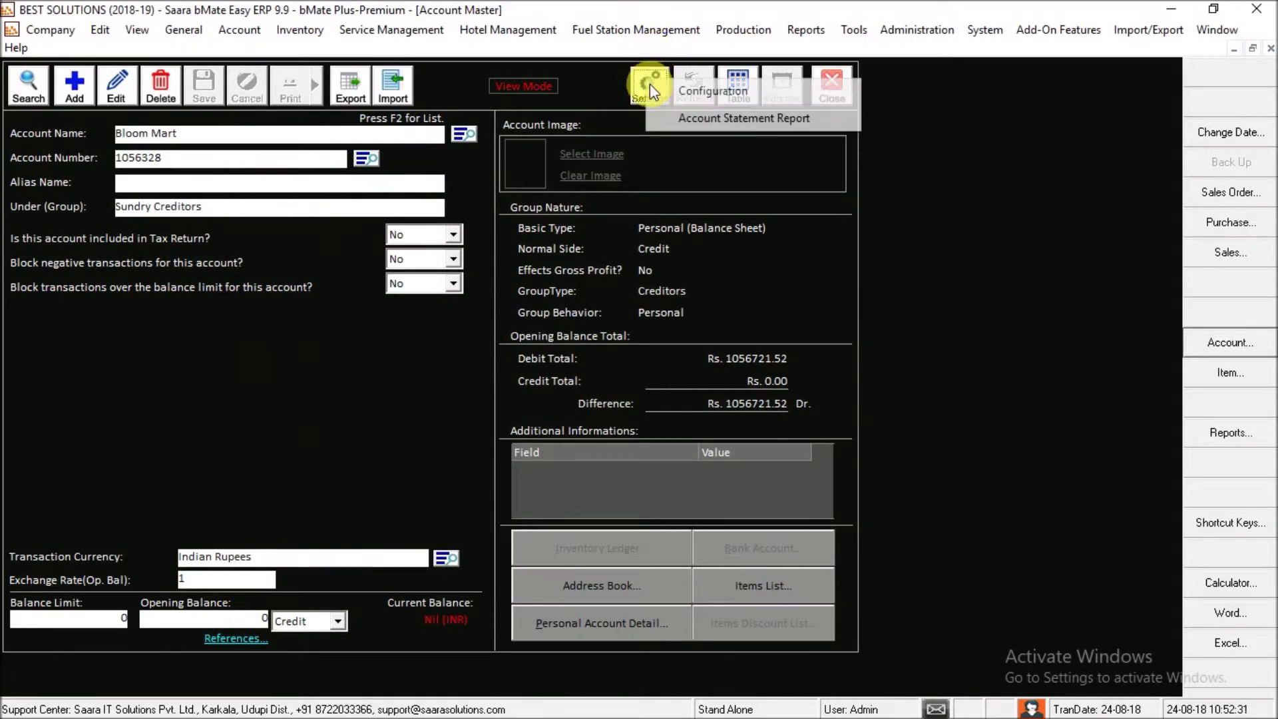
- Close Bloom Mart's Statement of Account, then open and dismiss the Settings dropdown
left_click(677, 124)
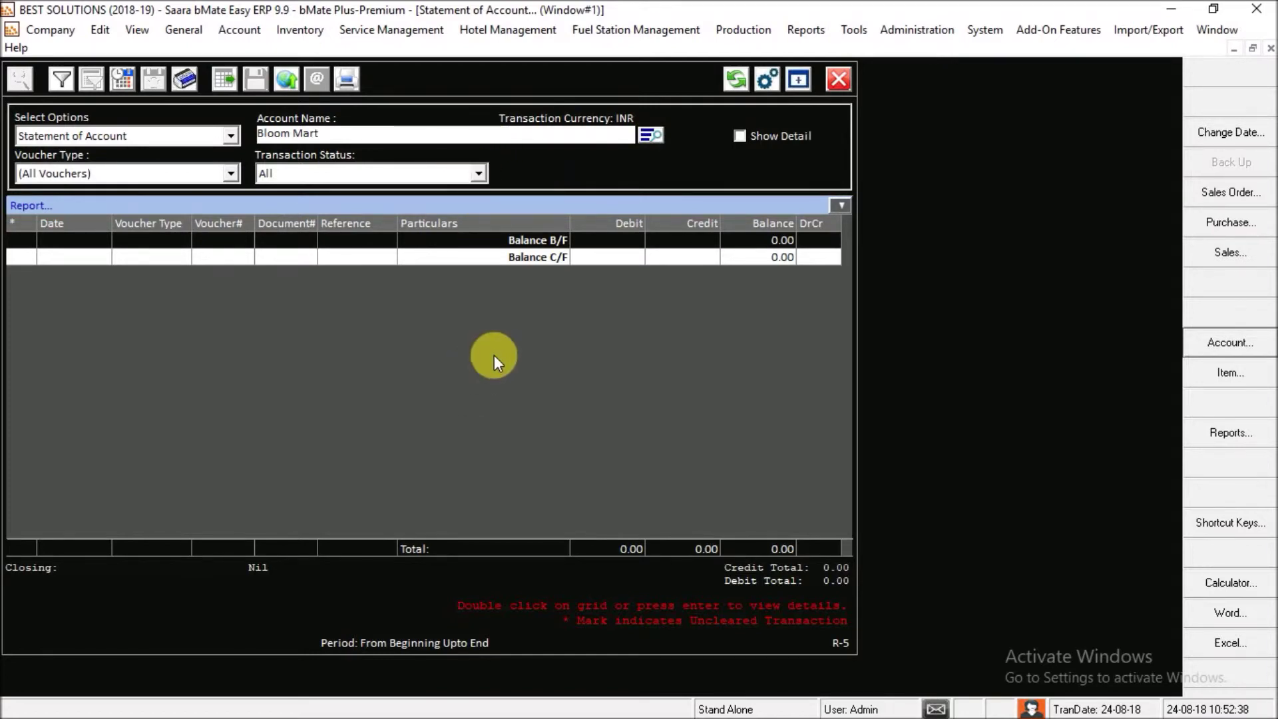
left_click(830, 77)
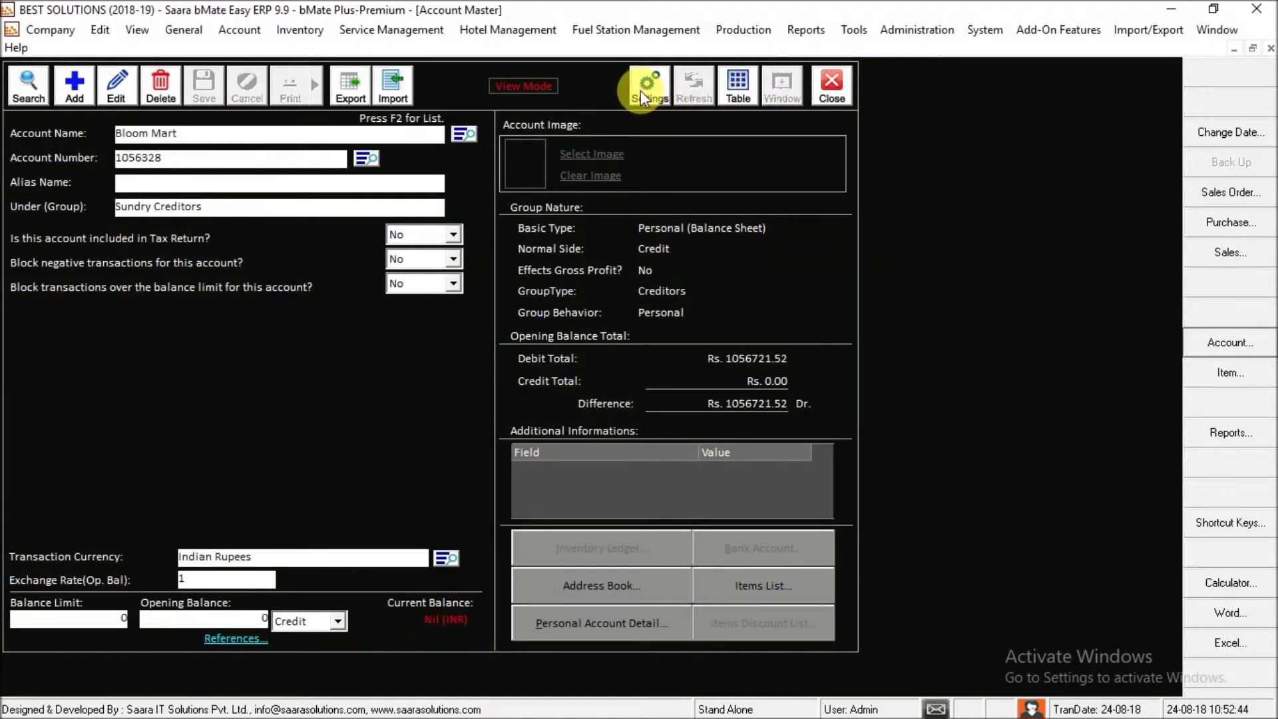
left_click(641, 90)
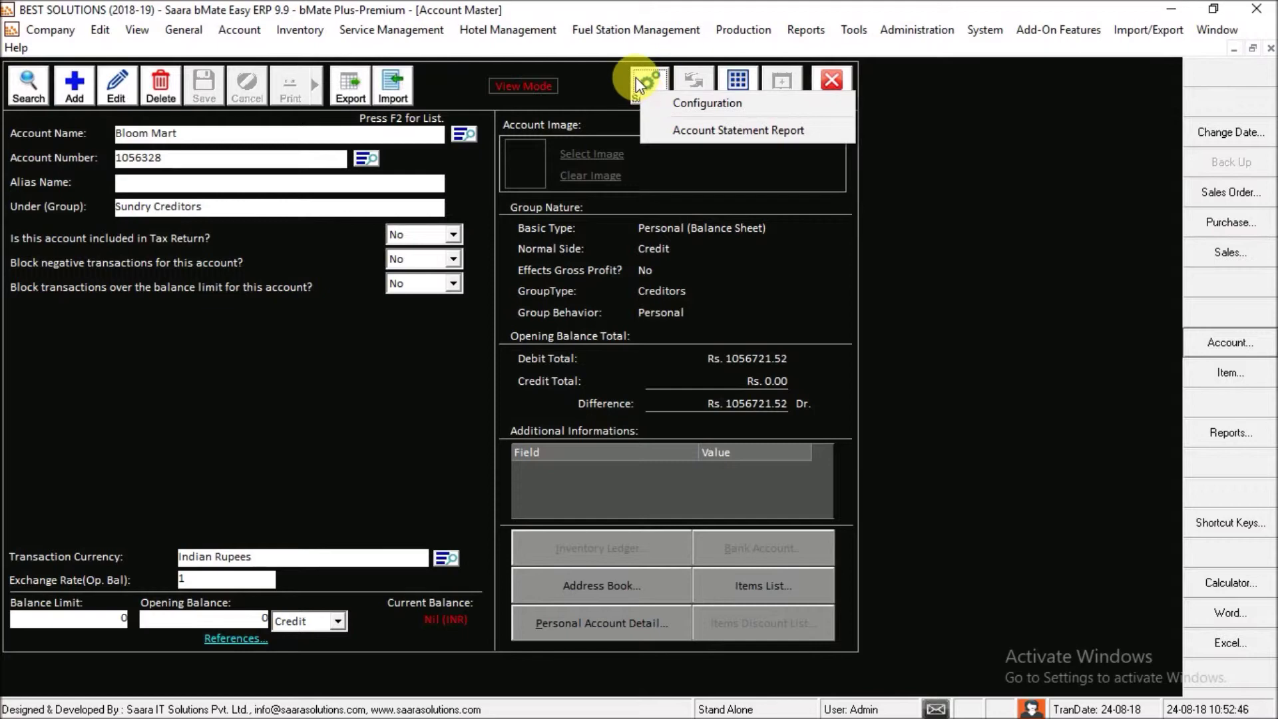
left_click(636, 78)
left_click(637, 77)
left_click(597, 87)
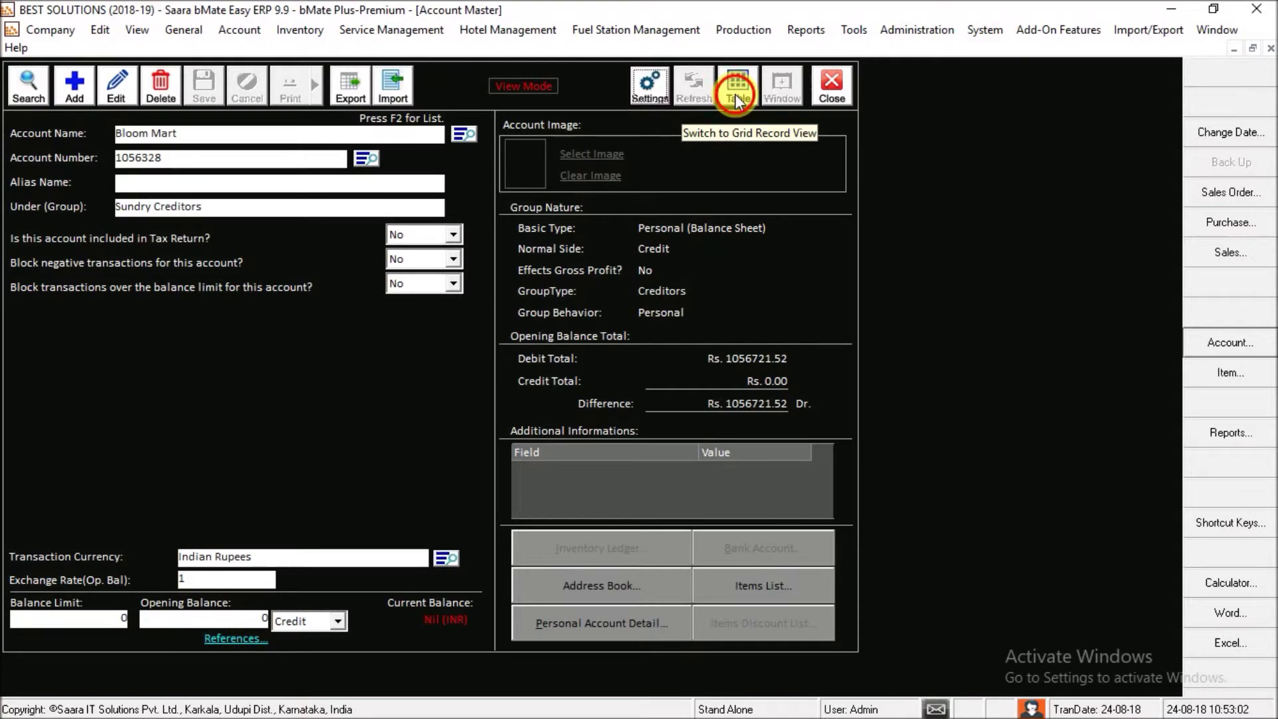
- Switch to the Table listing and browse the account group filter without changing it
left_click(735, 94)
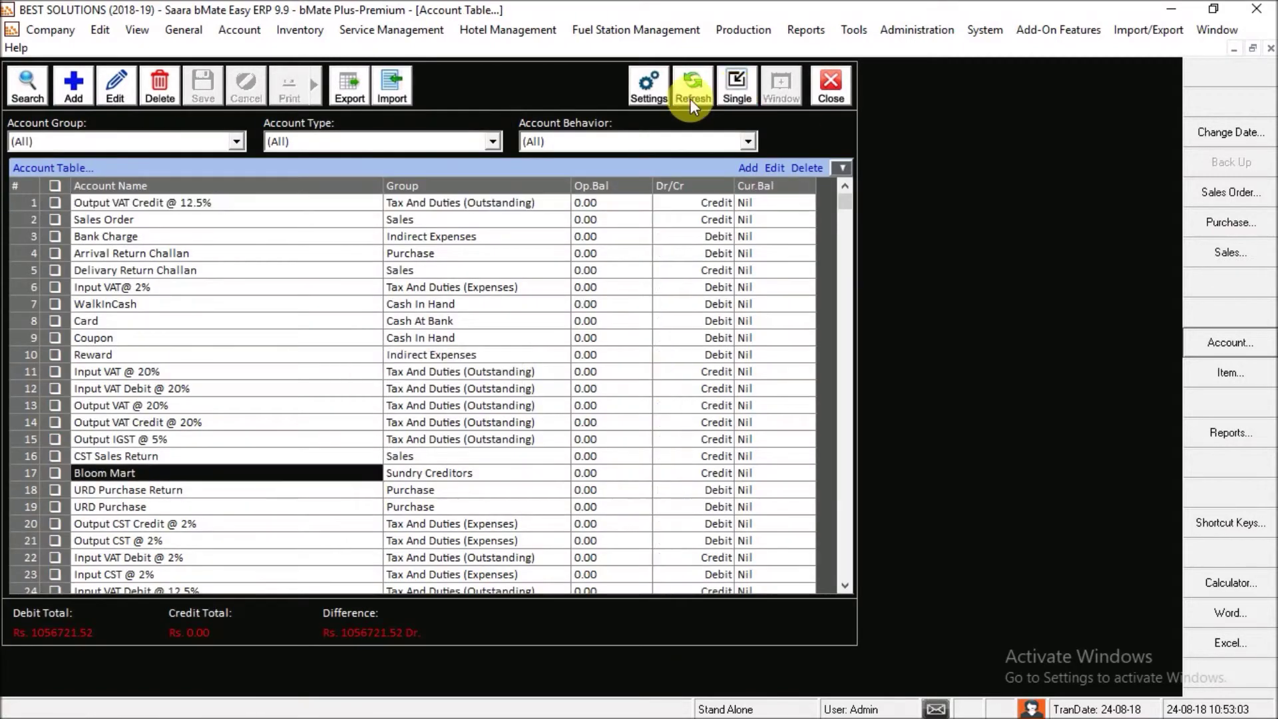
left_click(237, 142)
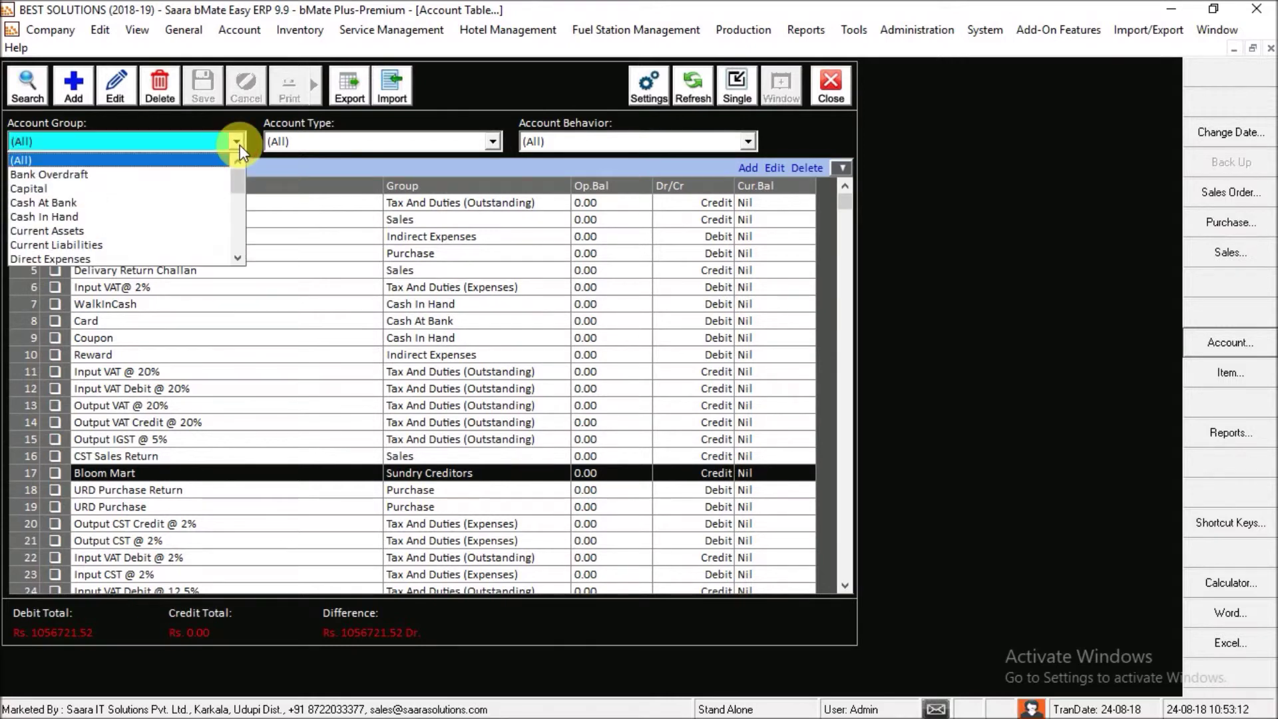
left_click_drag(176, 188, 181, 137)
left_click(181, 138)
- Filter by Account Type Creditors after trying Debtors, and reopen Bloom Mart in Single view
left_click(410, 141)
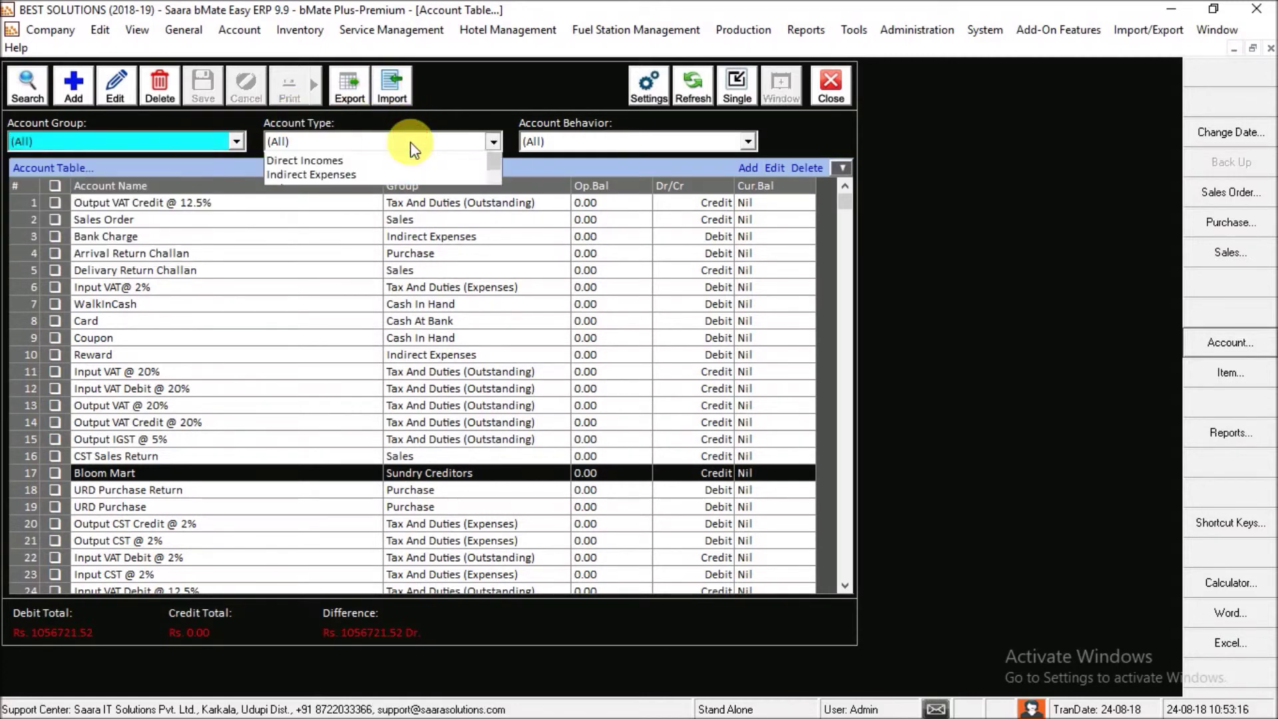
left_click(337, 203)
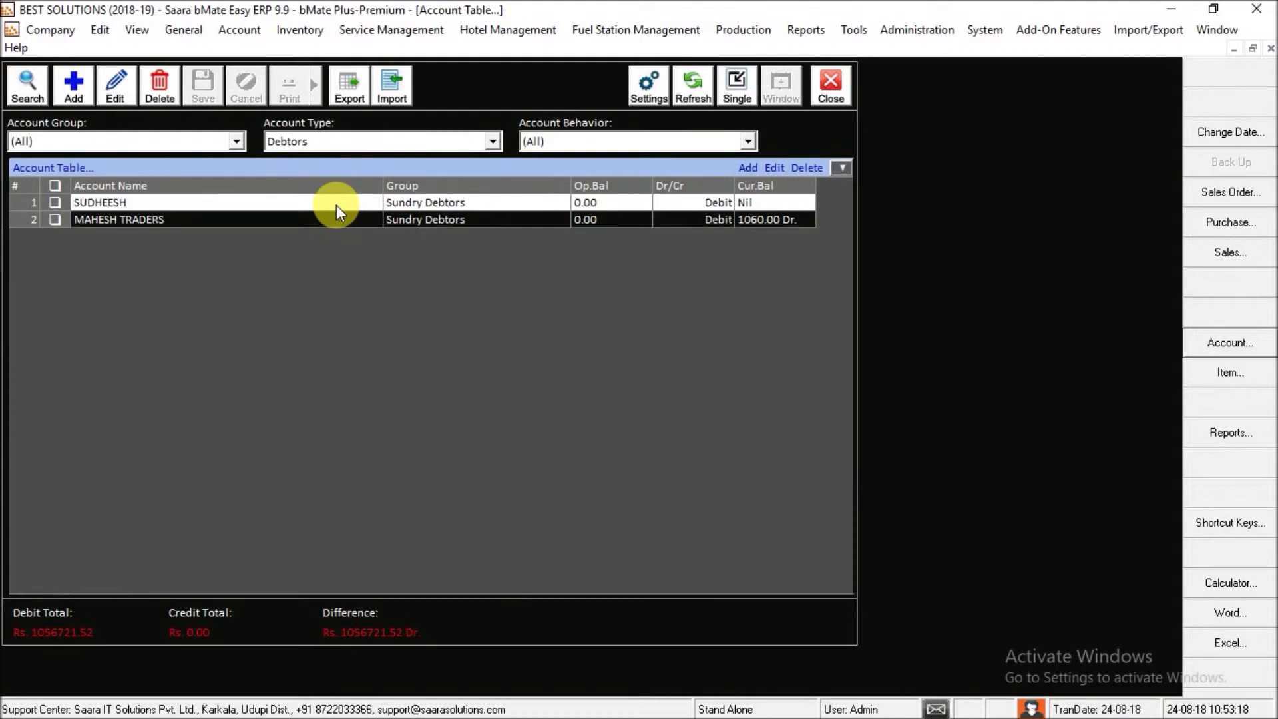
left_click(381, 140)
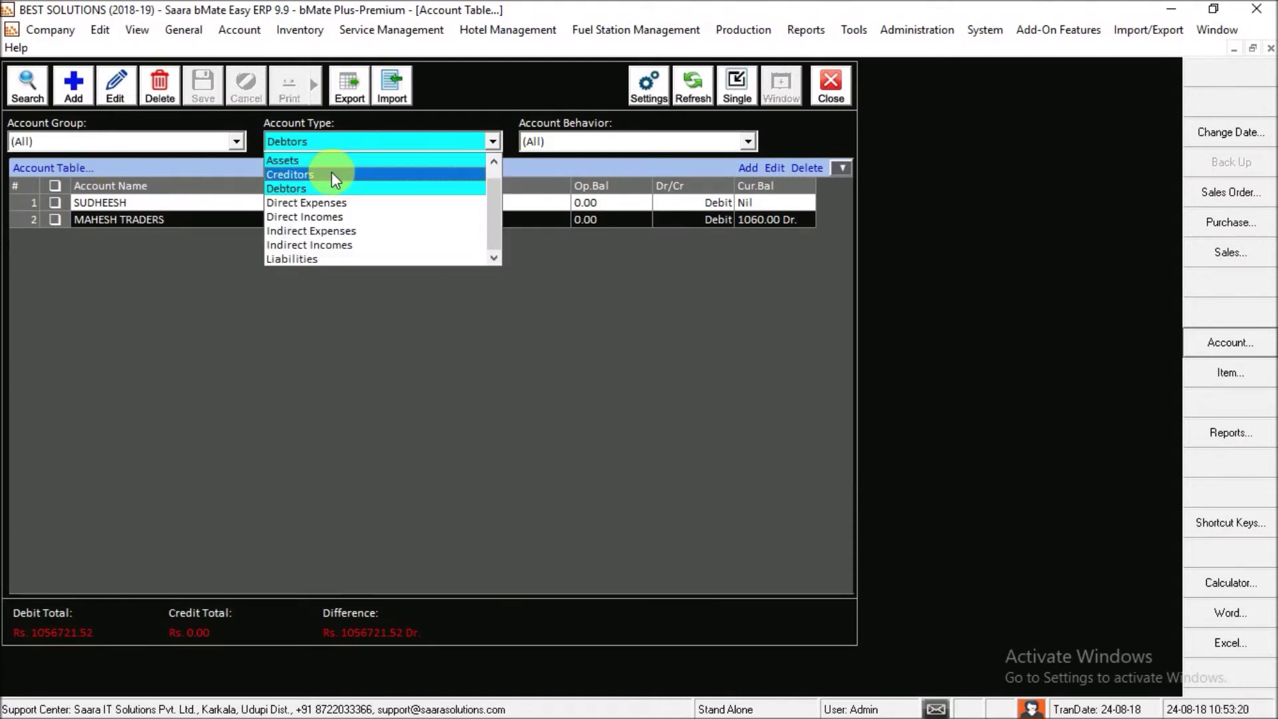
left_click(328, 174)
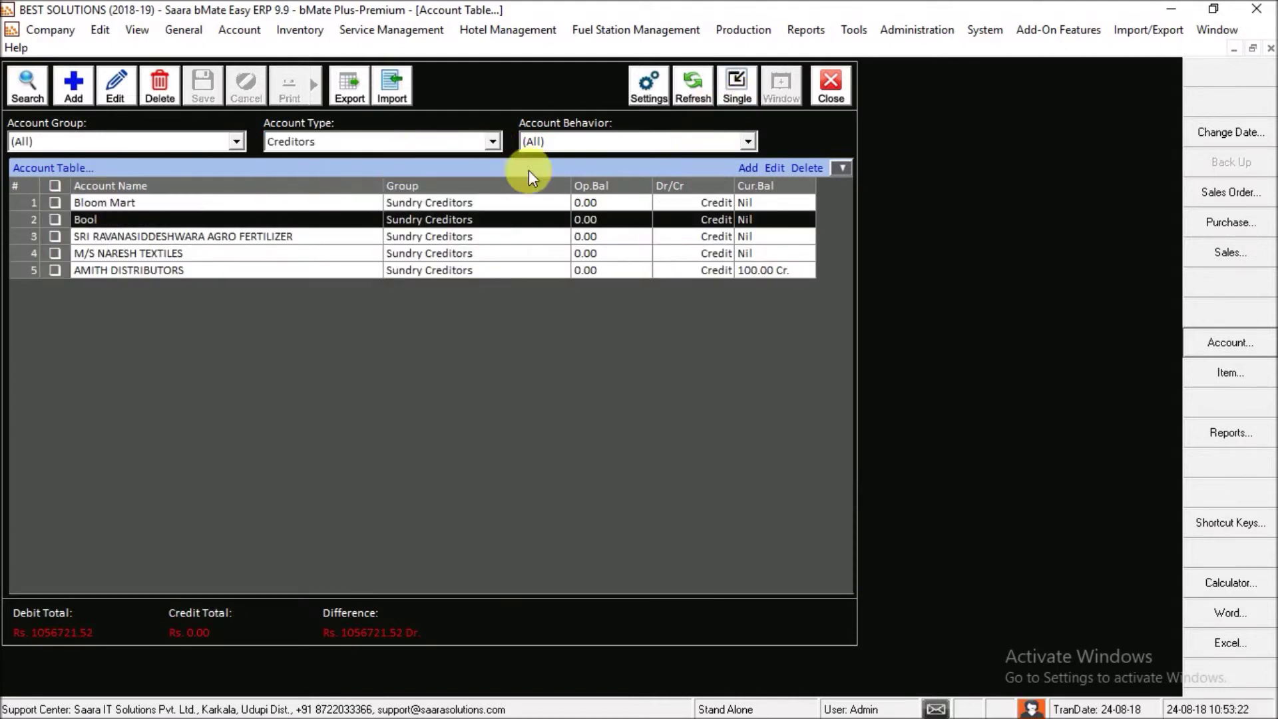
left_click(327, 204)
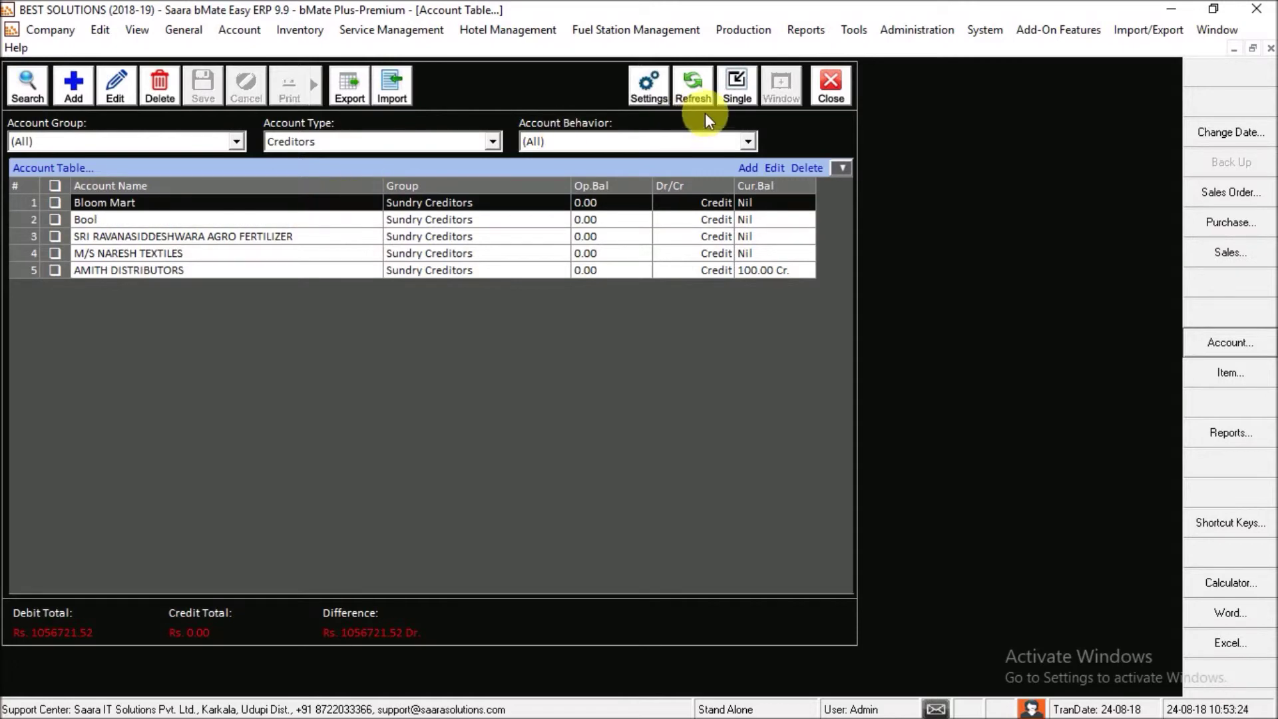
left_click(736, 90)
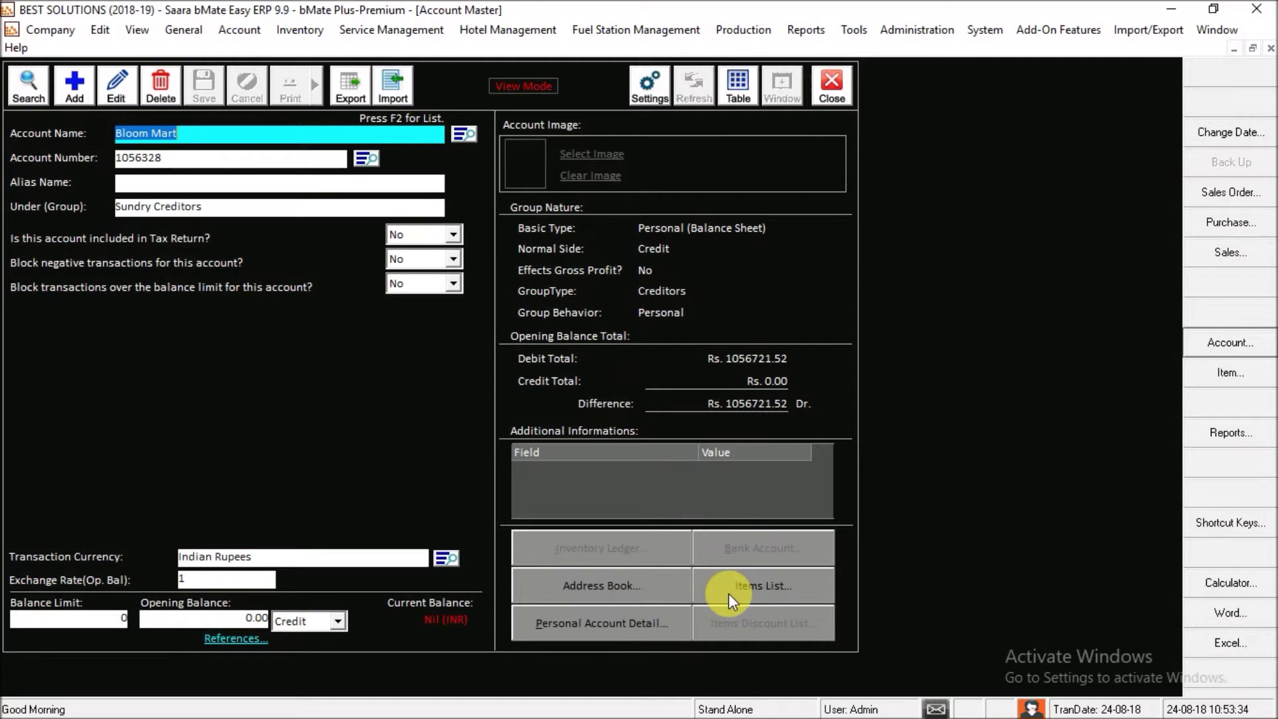
left_click(623, 616)
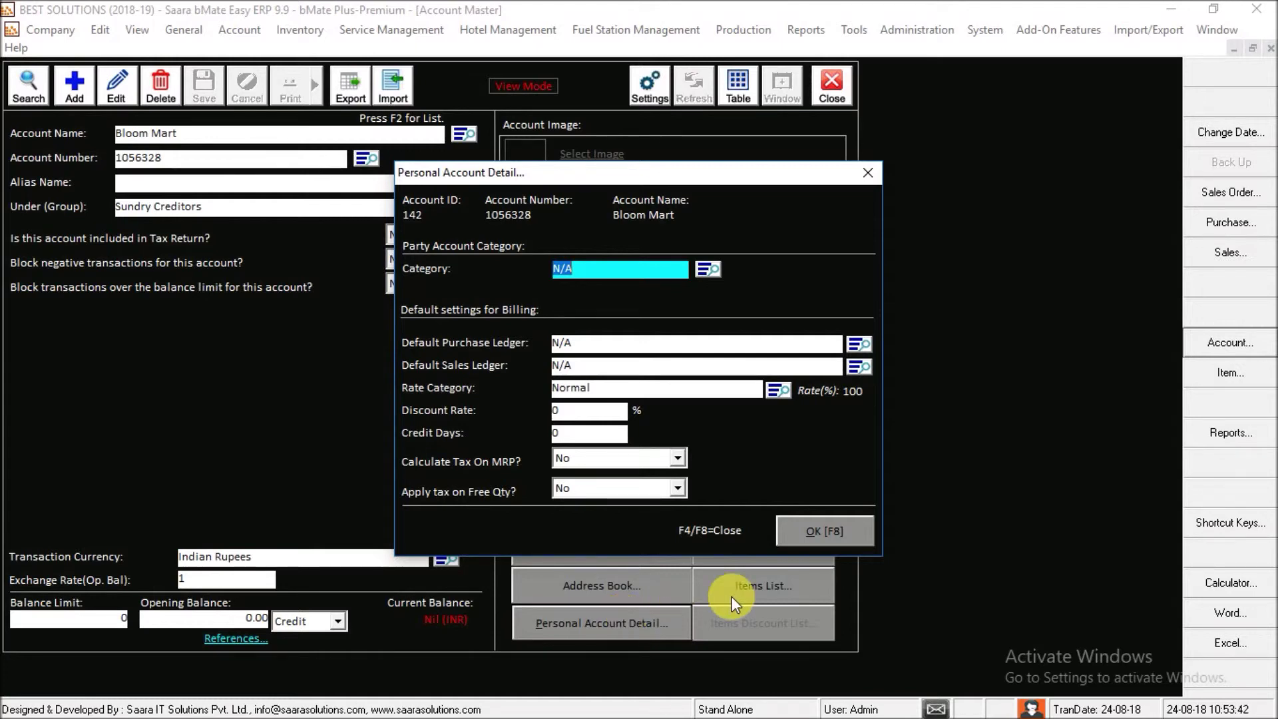
left_click(824, 524)
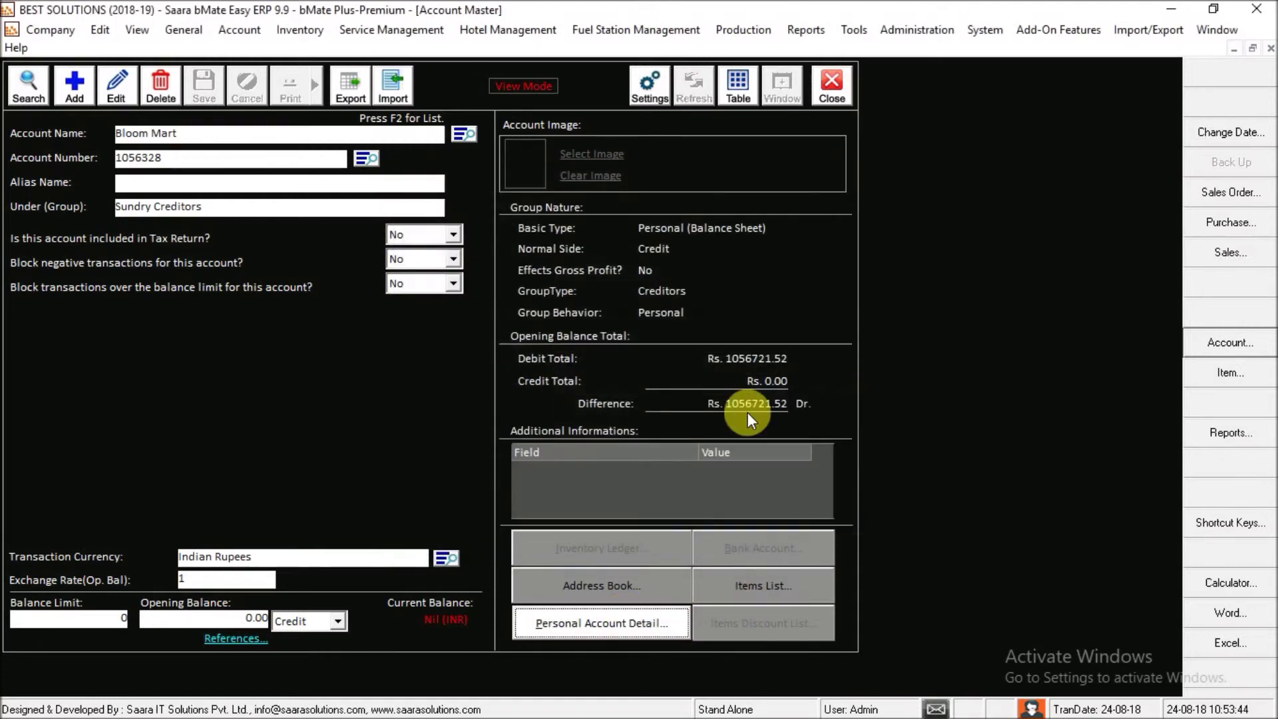
left_click(125, 91)
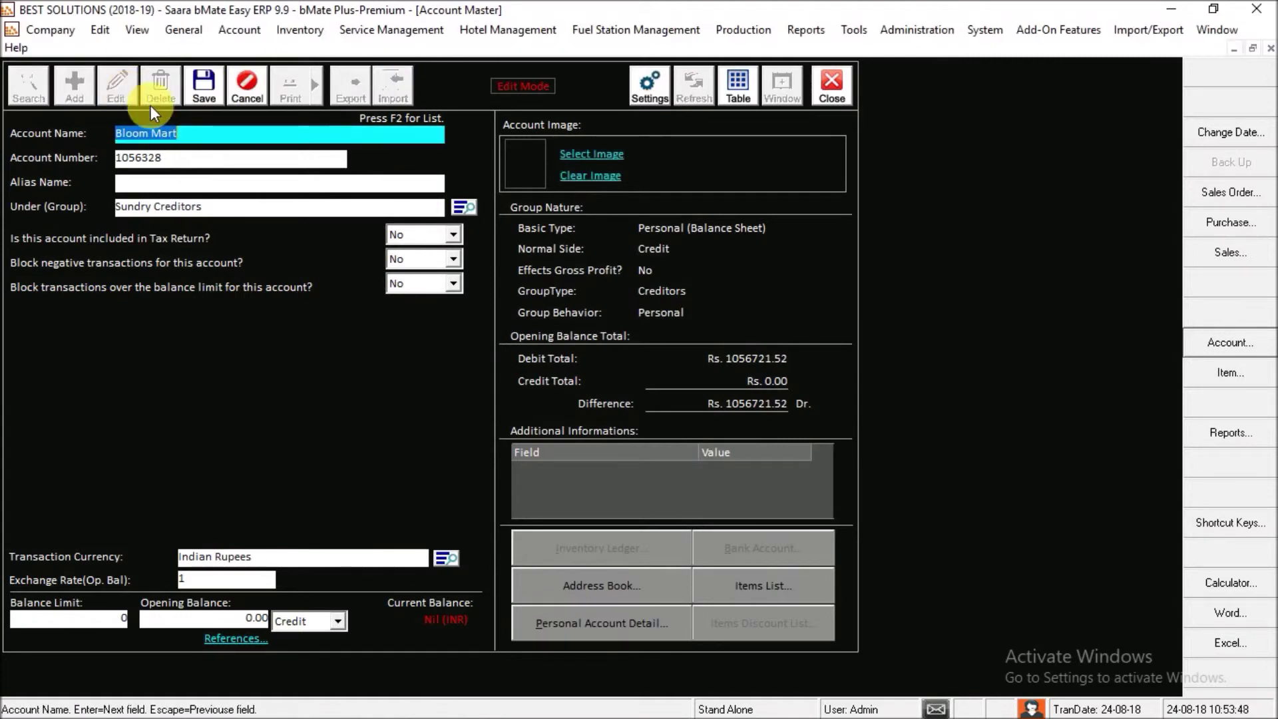
left_click(616, 625)
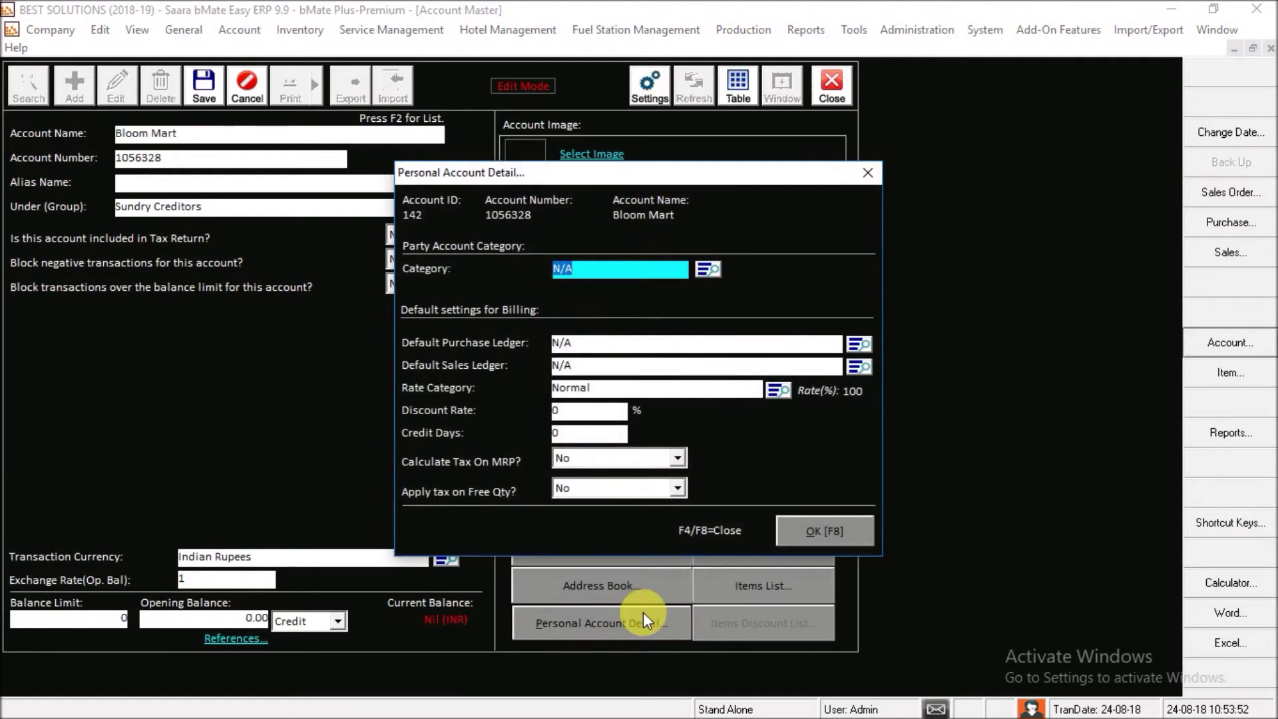
left_click(811, 538)
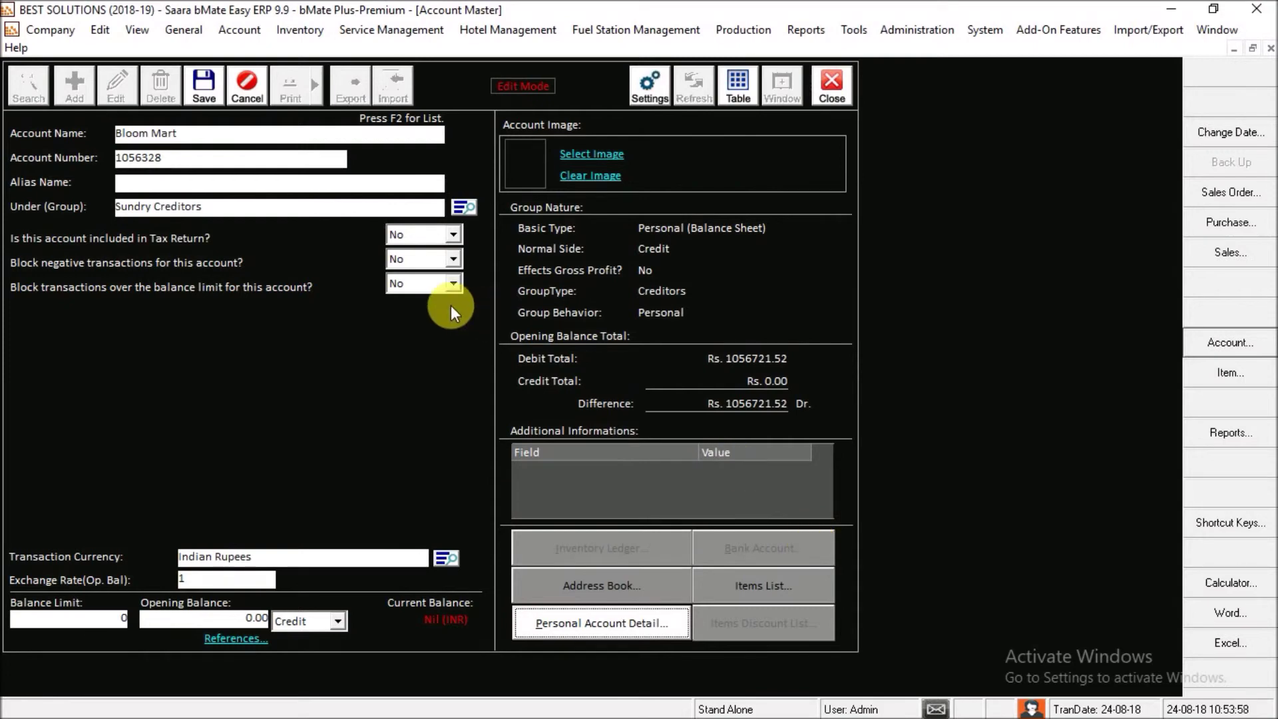
key("Return")
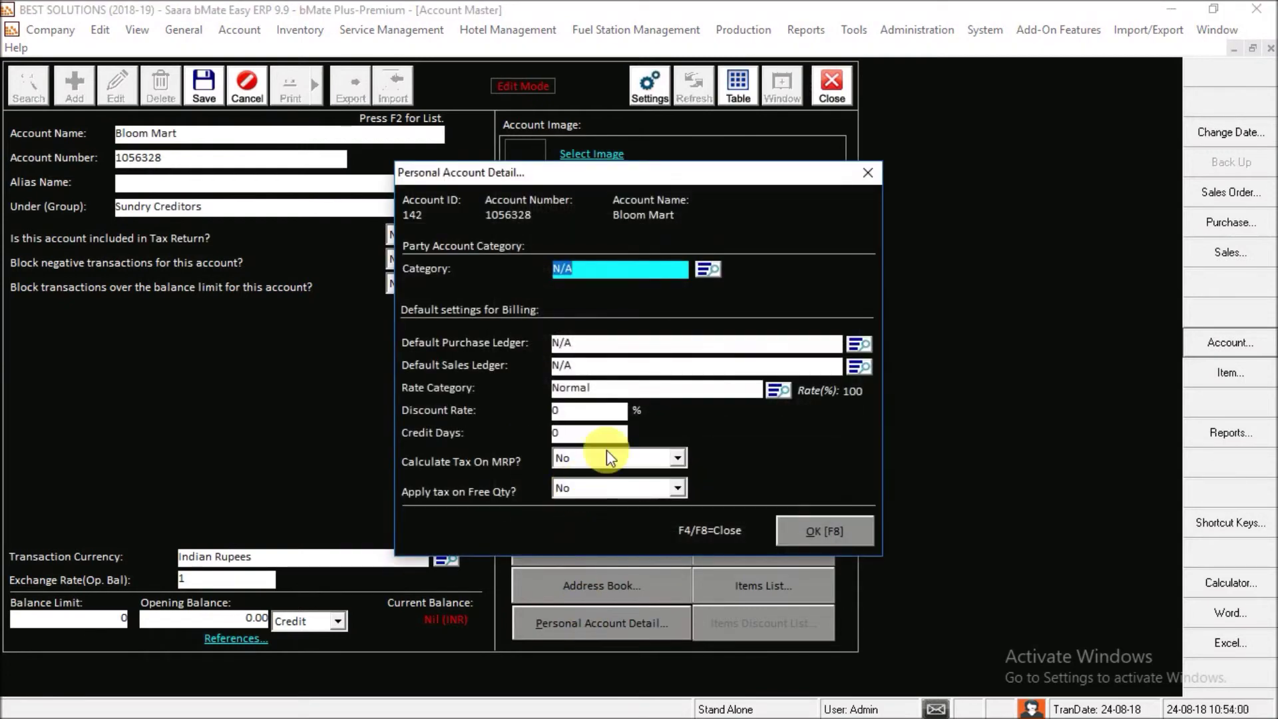
left_click(599, 413)
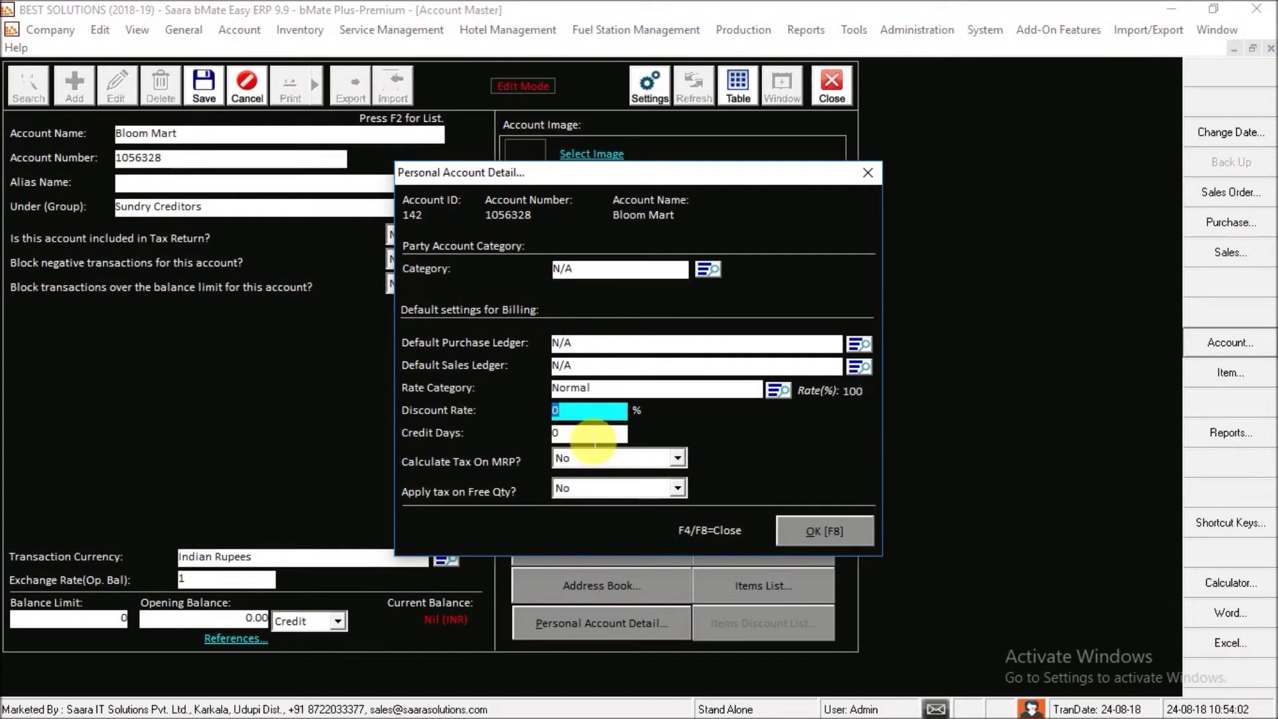
left_click(591, 436)
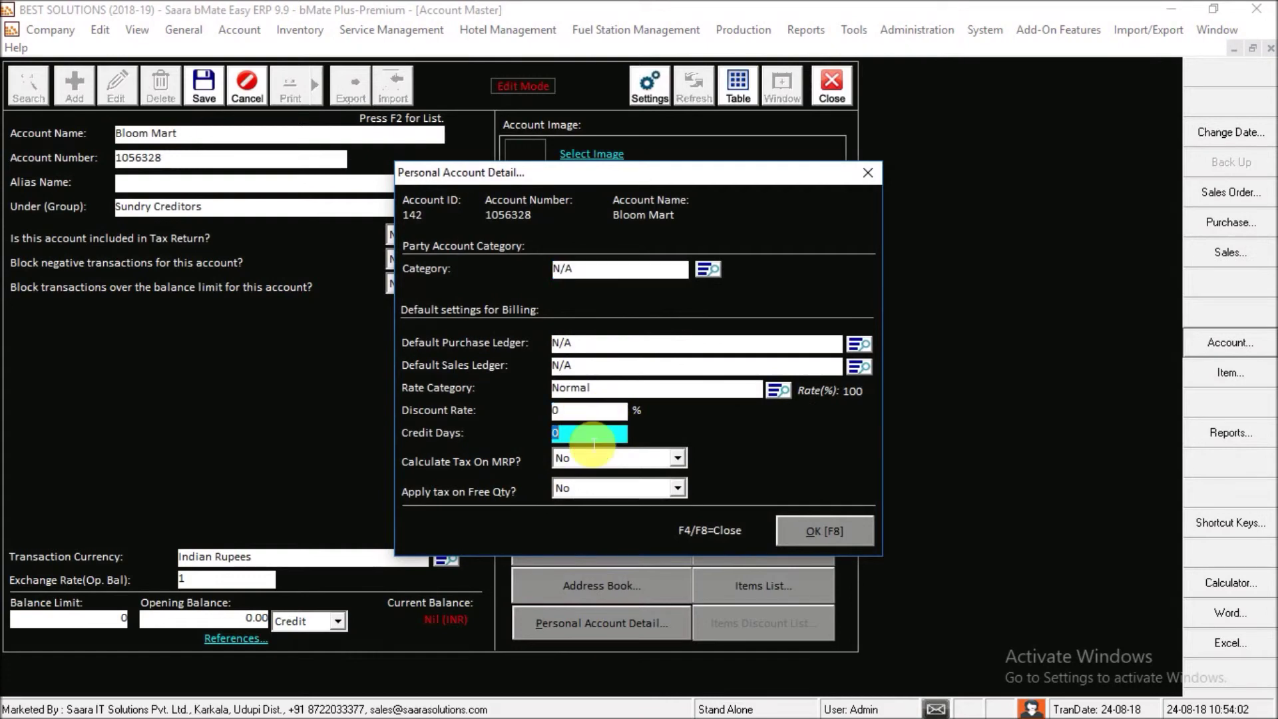
left_click(874, 167)
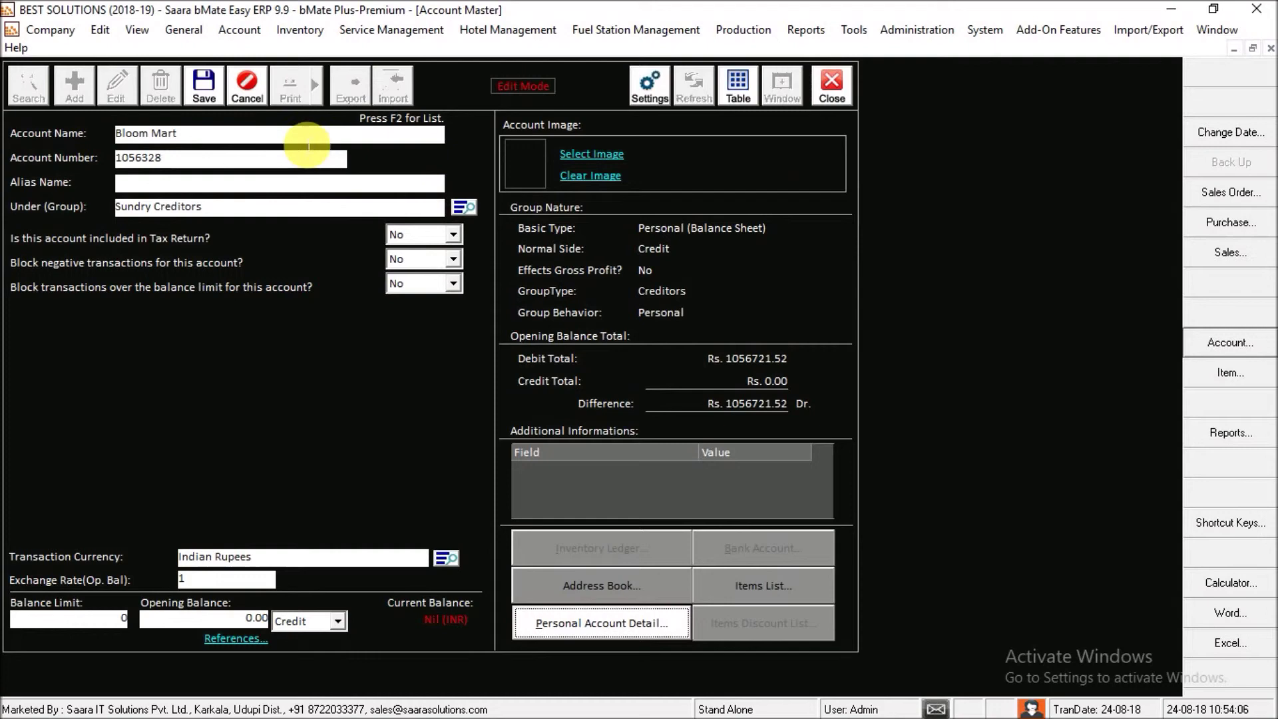
left_click(200, 85)
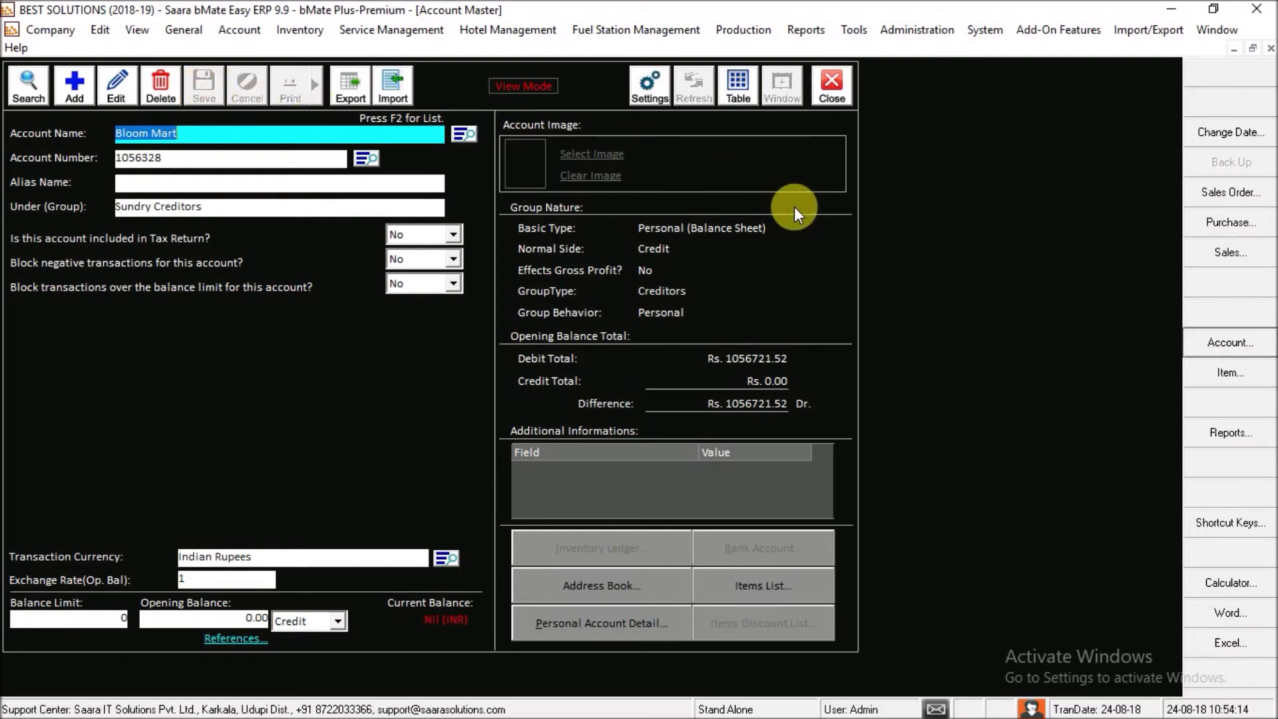
- Close Account Master, check the About box for version 9.9.259, then dismiss it
left_click(840, 90)
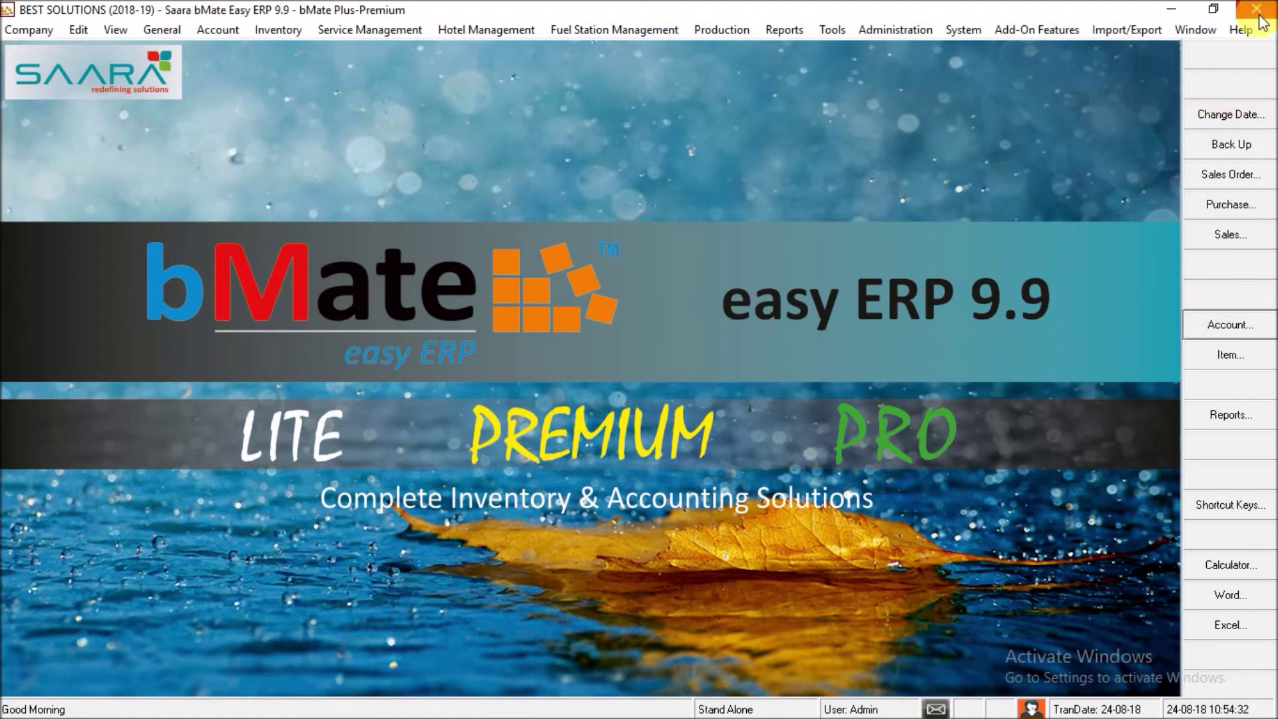
left_click(1240, 33)
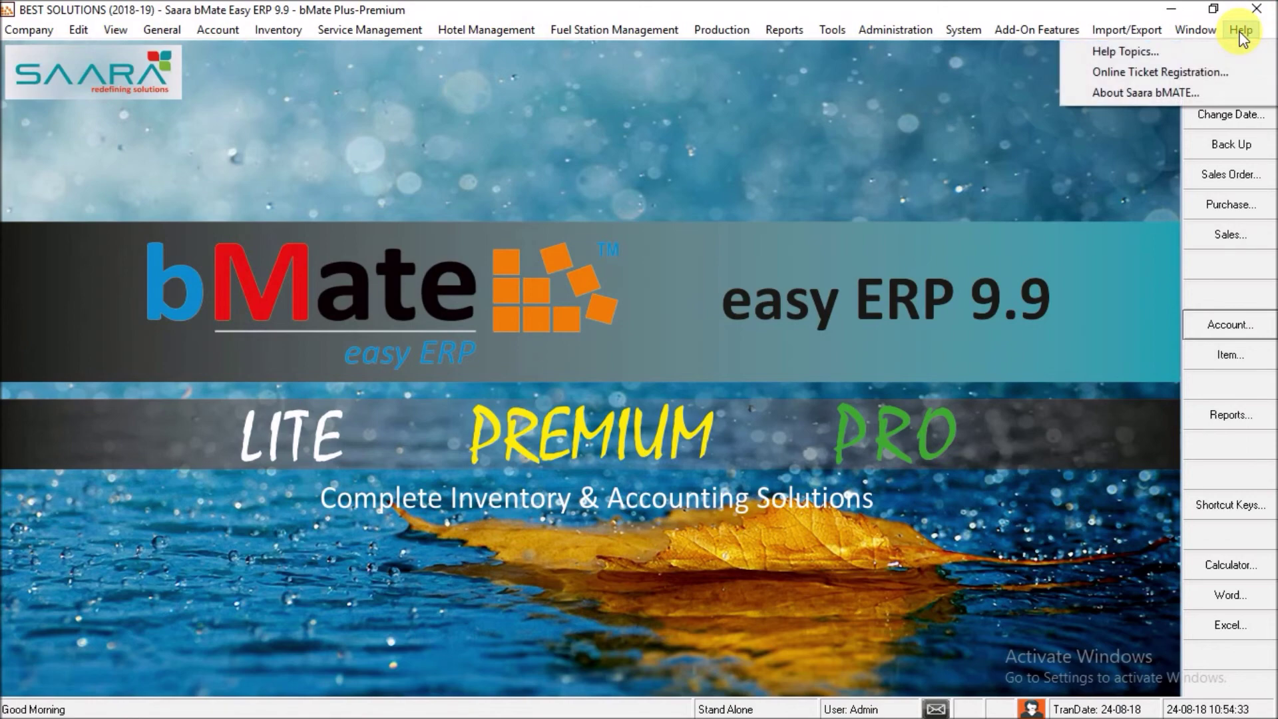
left_click(1188, 98)
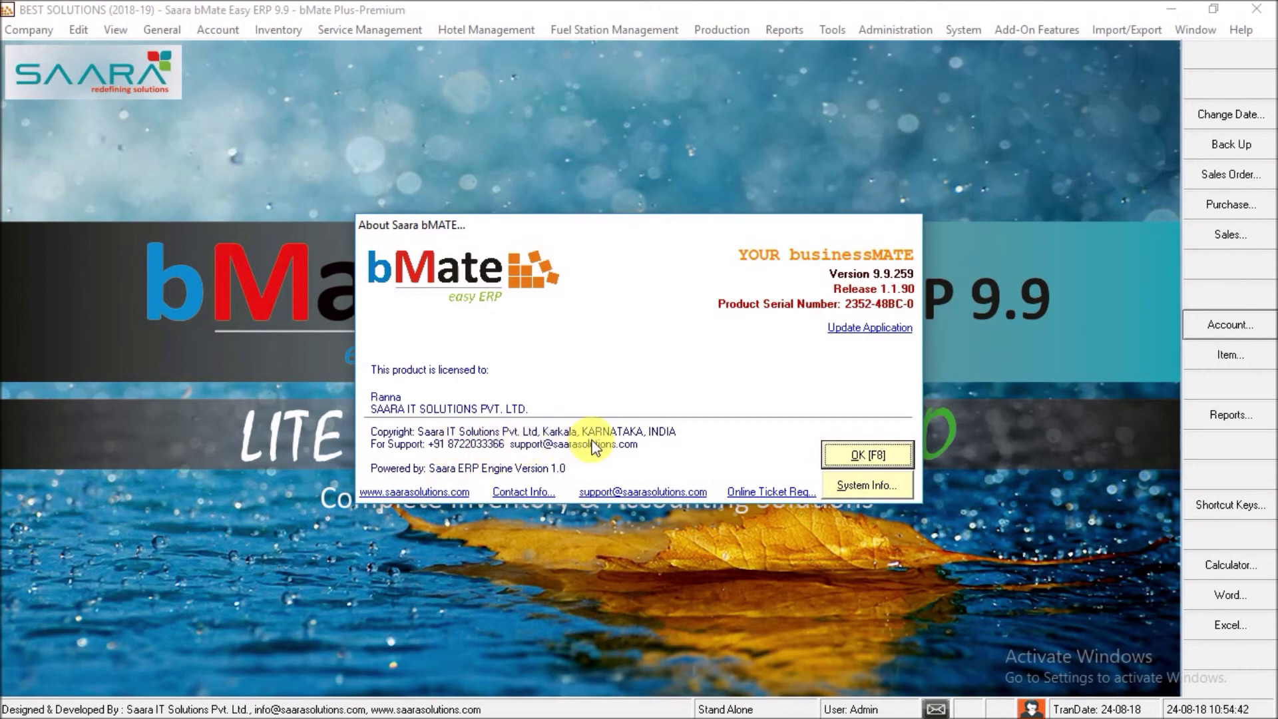
left_click(792, 501)
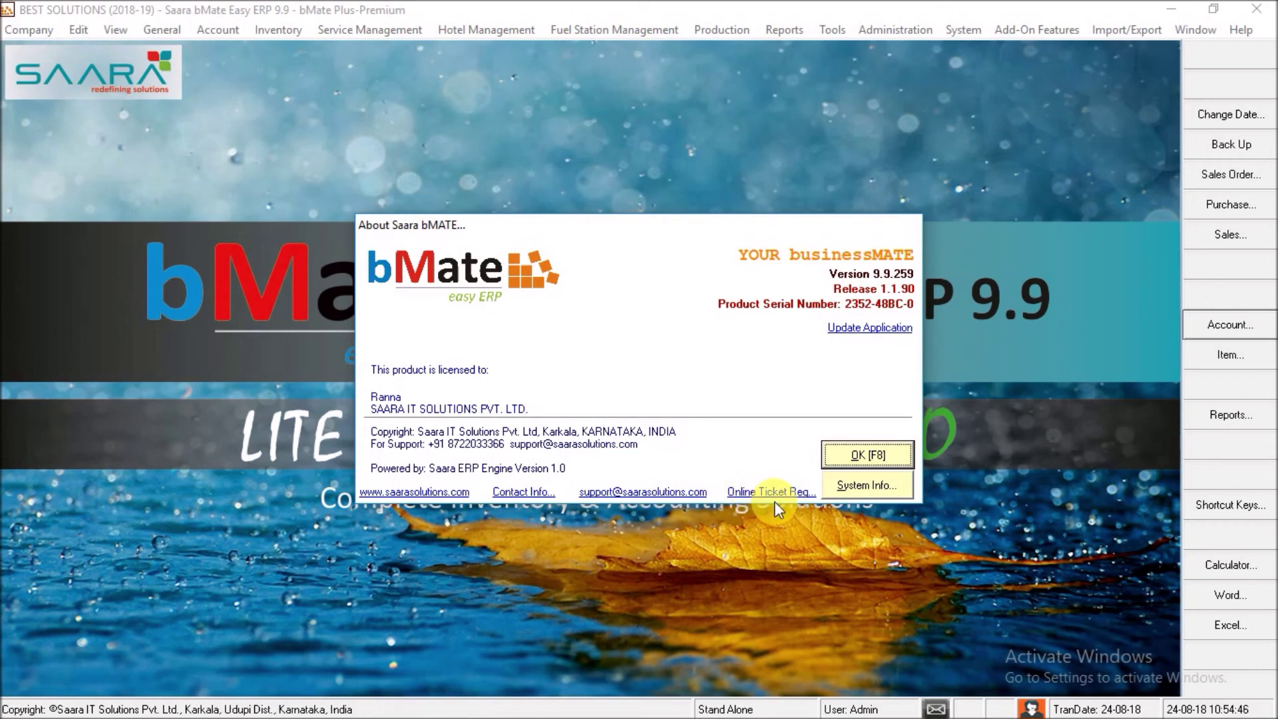
left_click(849, 459)
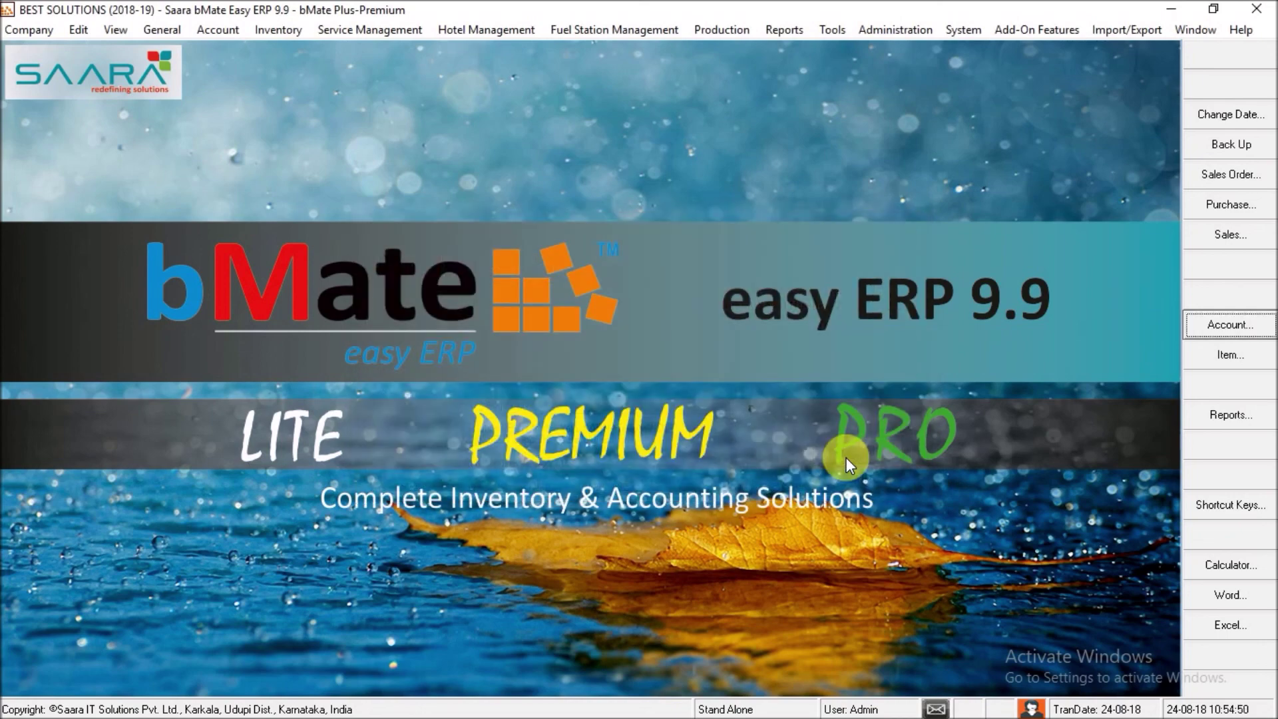